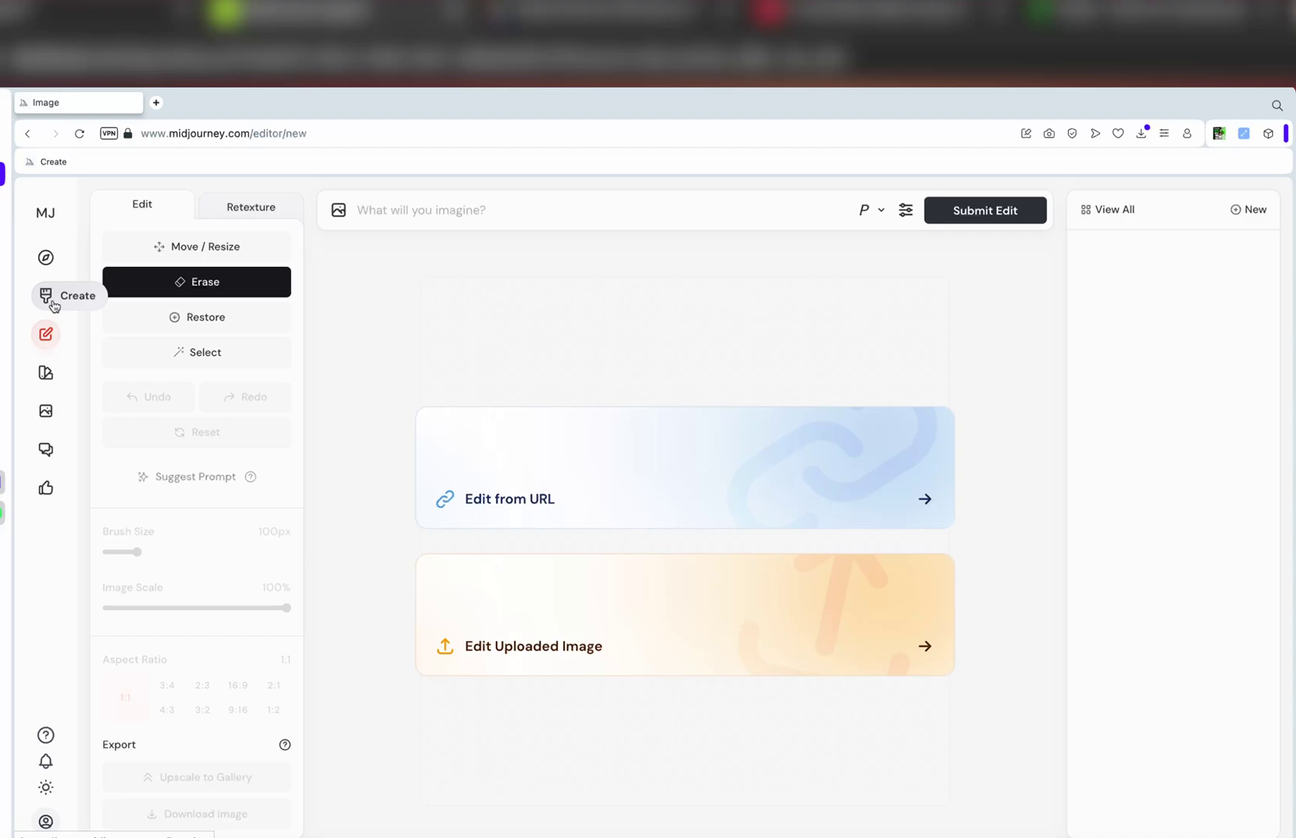
# Step: Look through the generated chibi powerlifter images and their prompts in the Create gallery
pyautogui.click(53, 304)
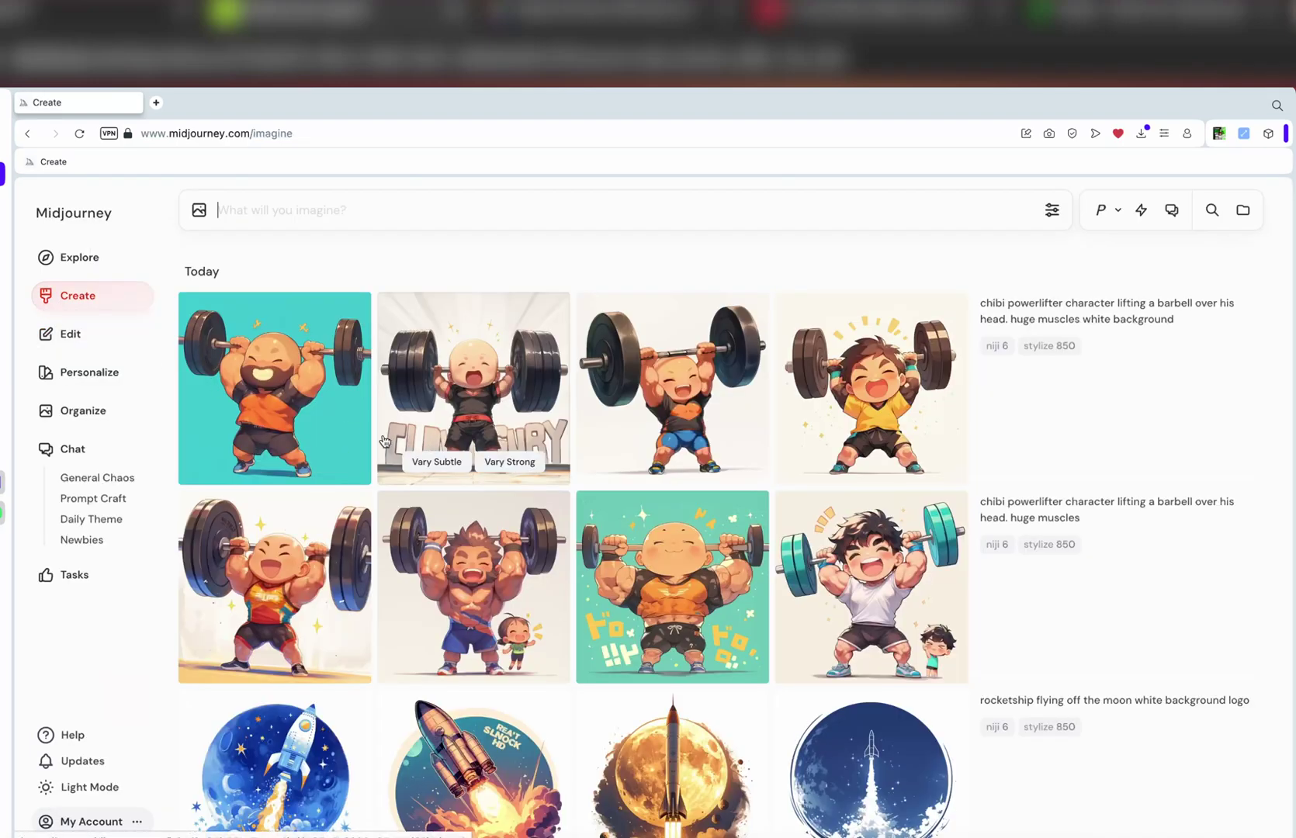
pyautogui.scroll(-2, 583, 646)
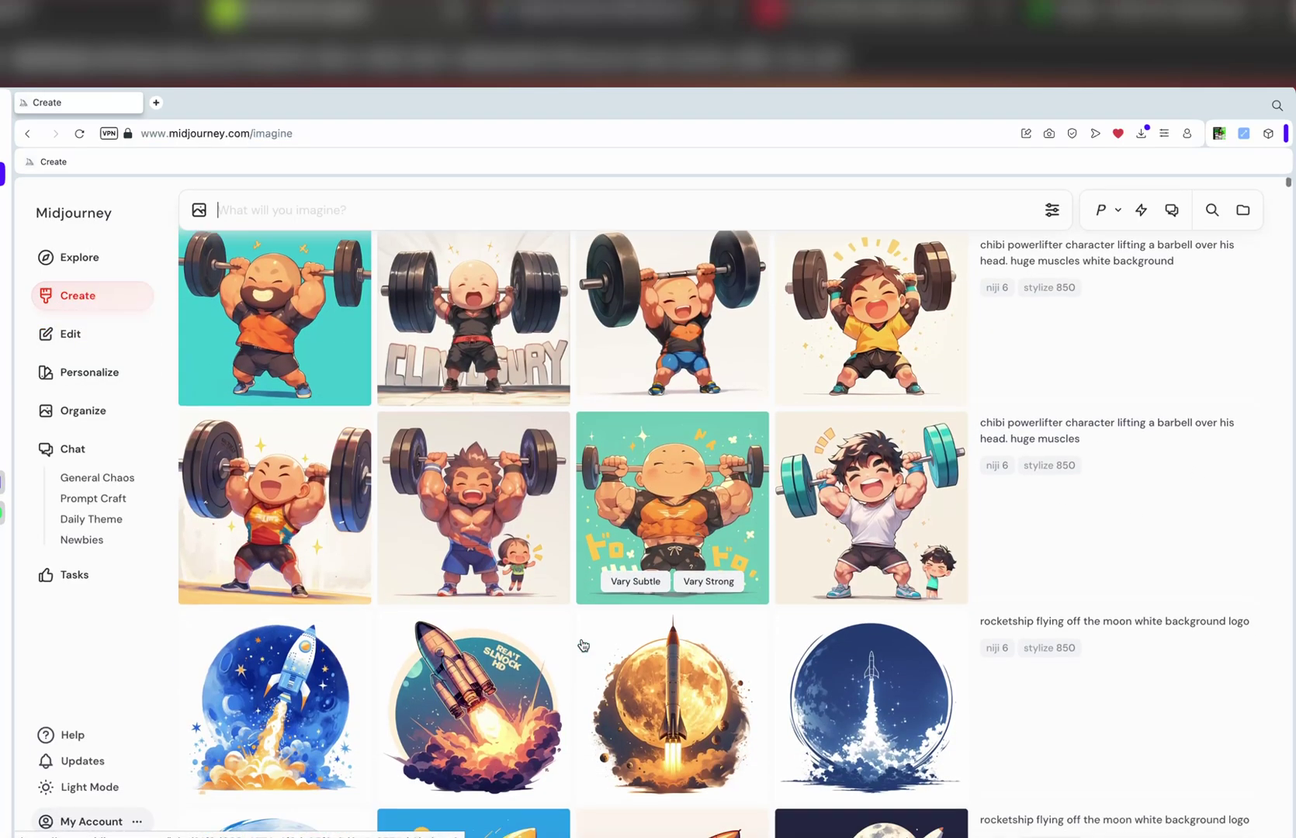
pyautogui.scroll(-2, 582, 646)
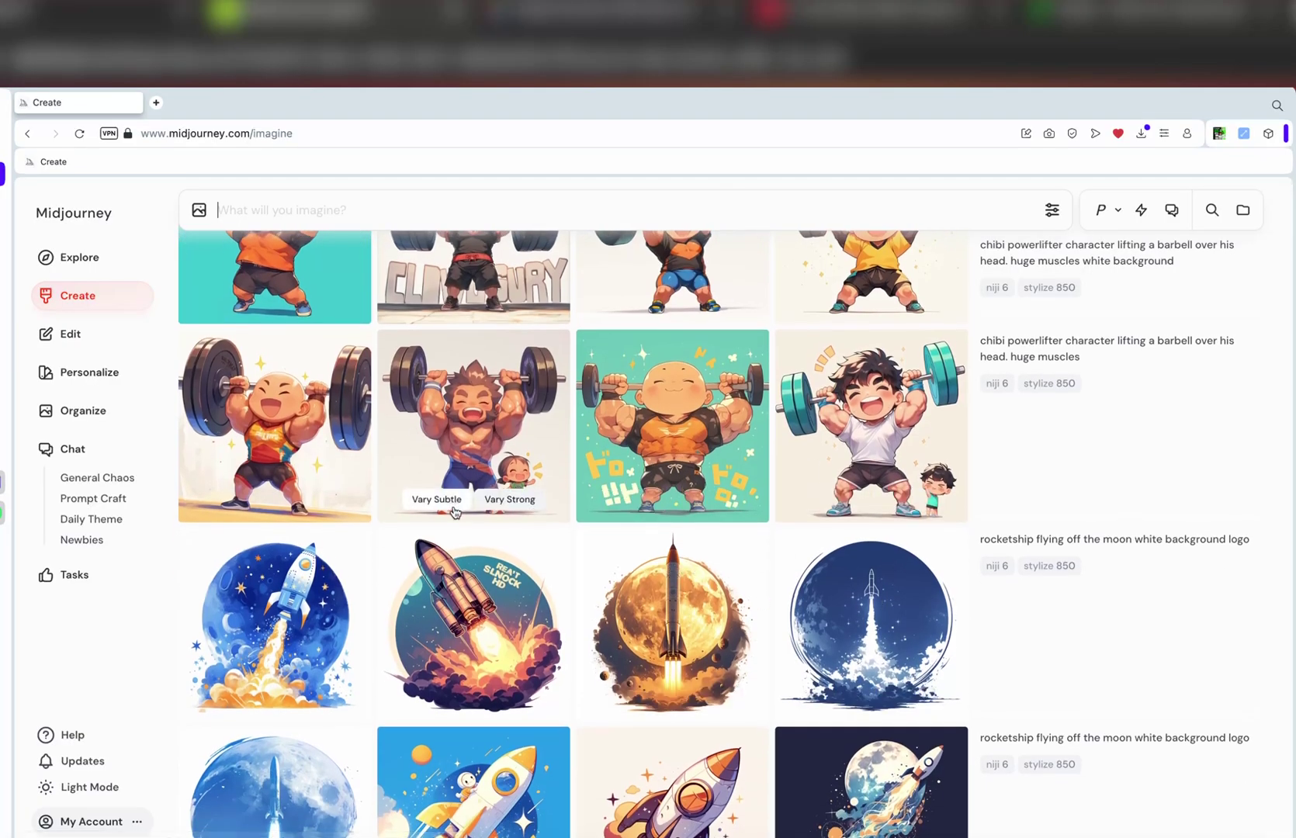
pyautogui.scroll(4, 455, 512)
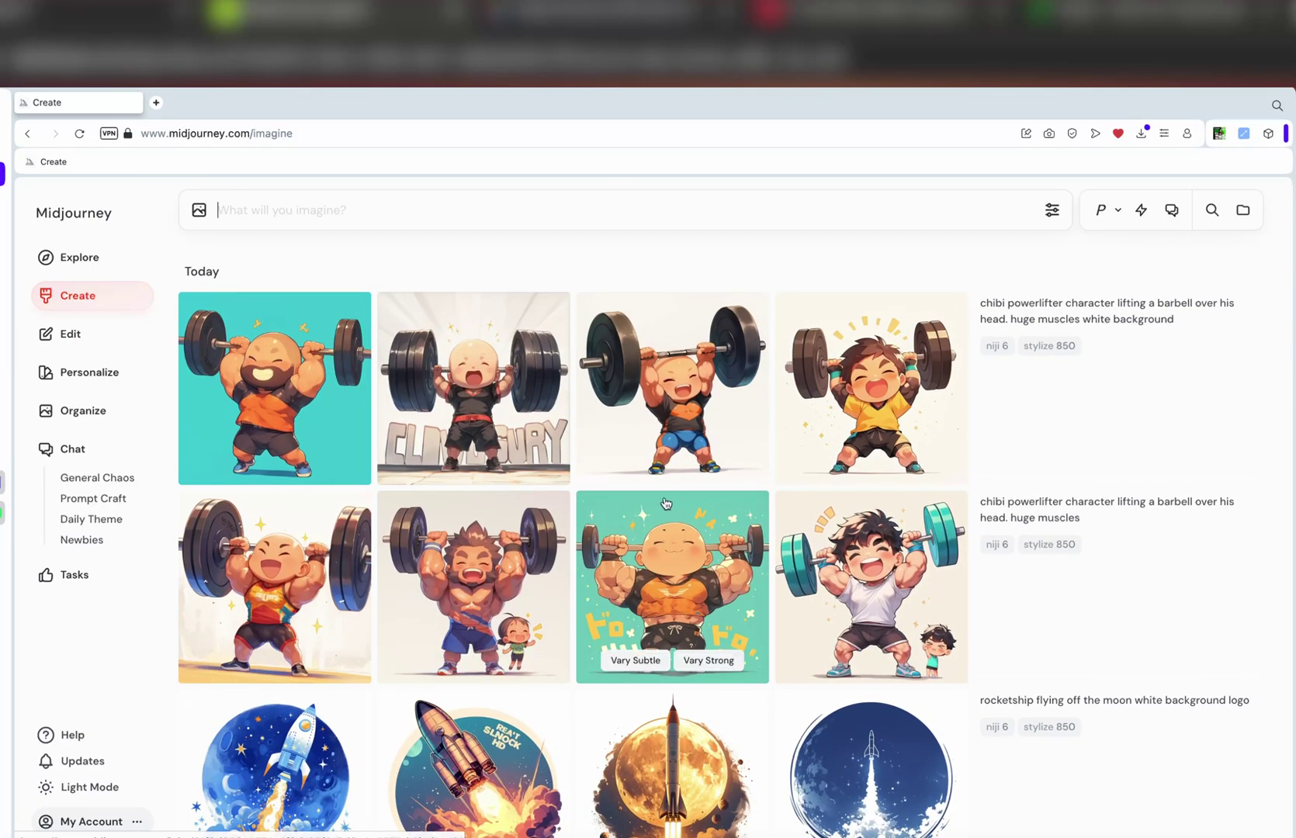
pyautogui.moveTo(1040, 310)
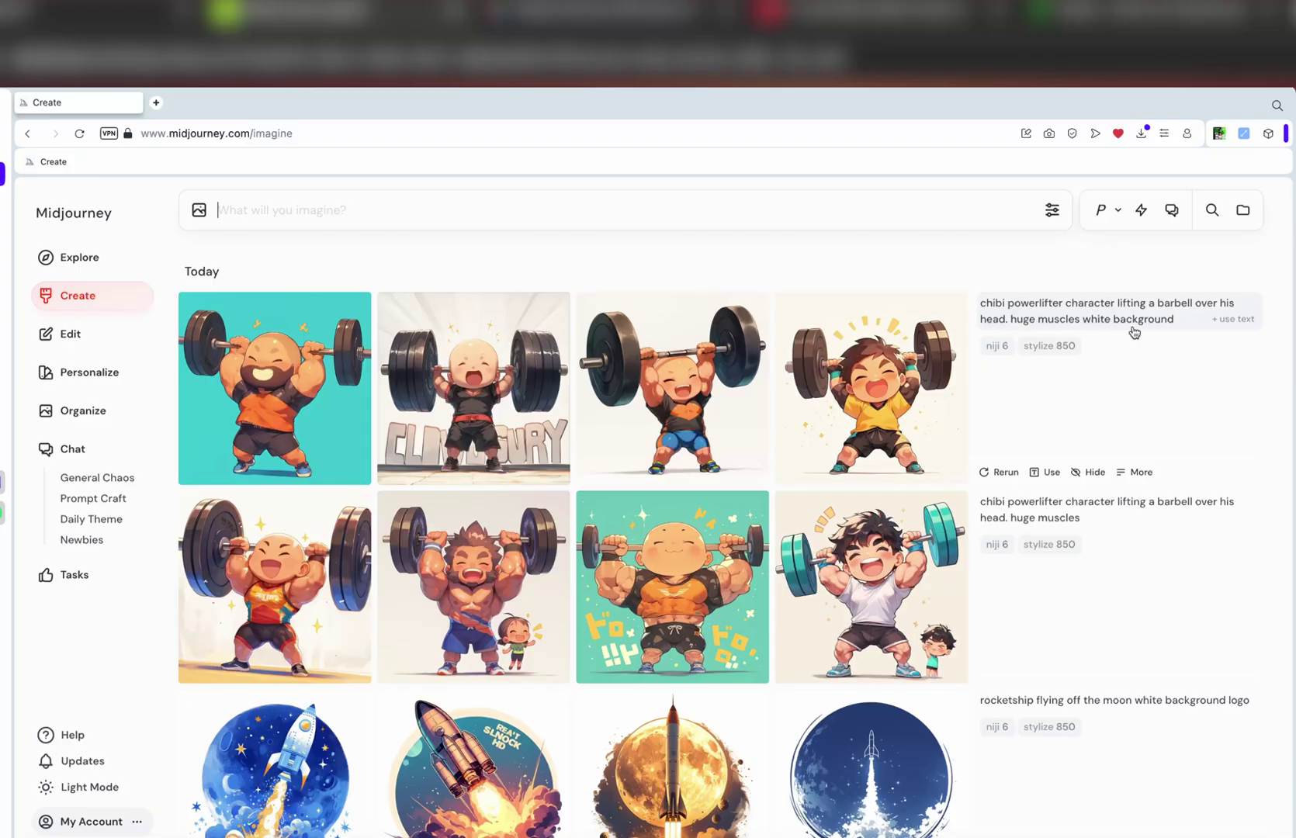
pyautogui.moveTo(722, 364)
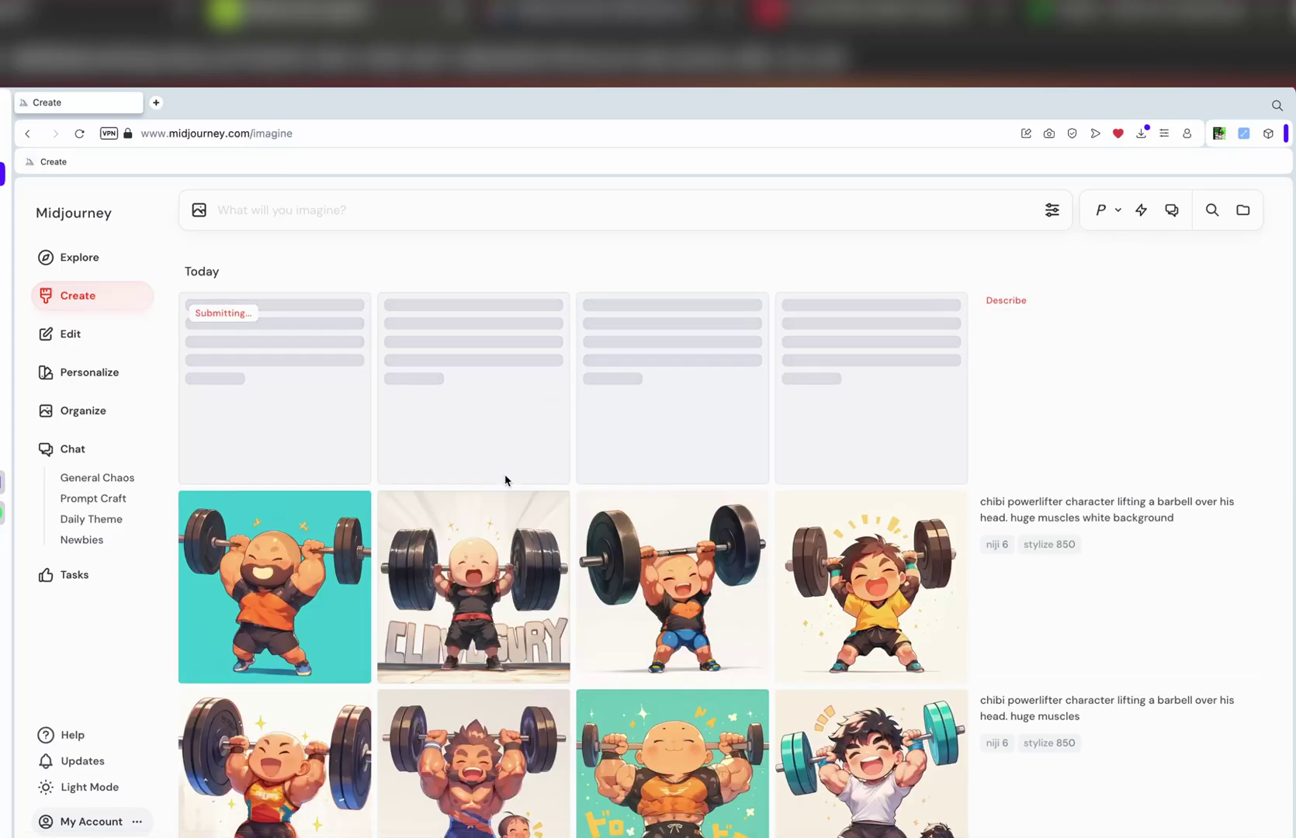
pyautogui.click(670, 560)
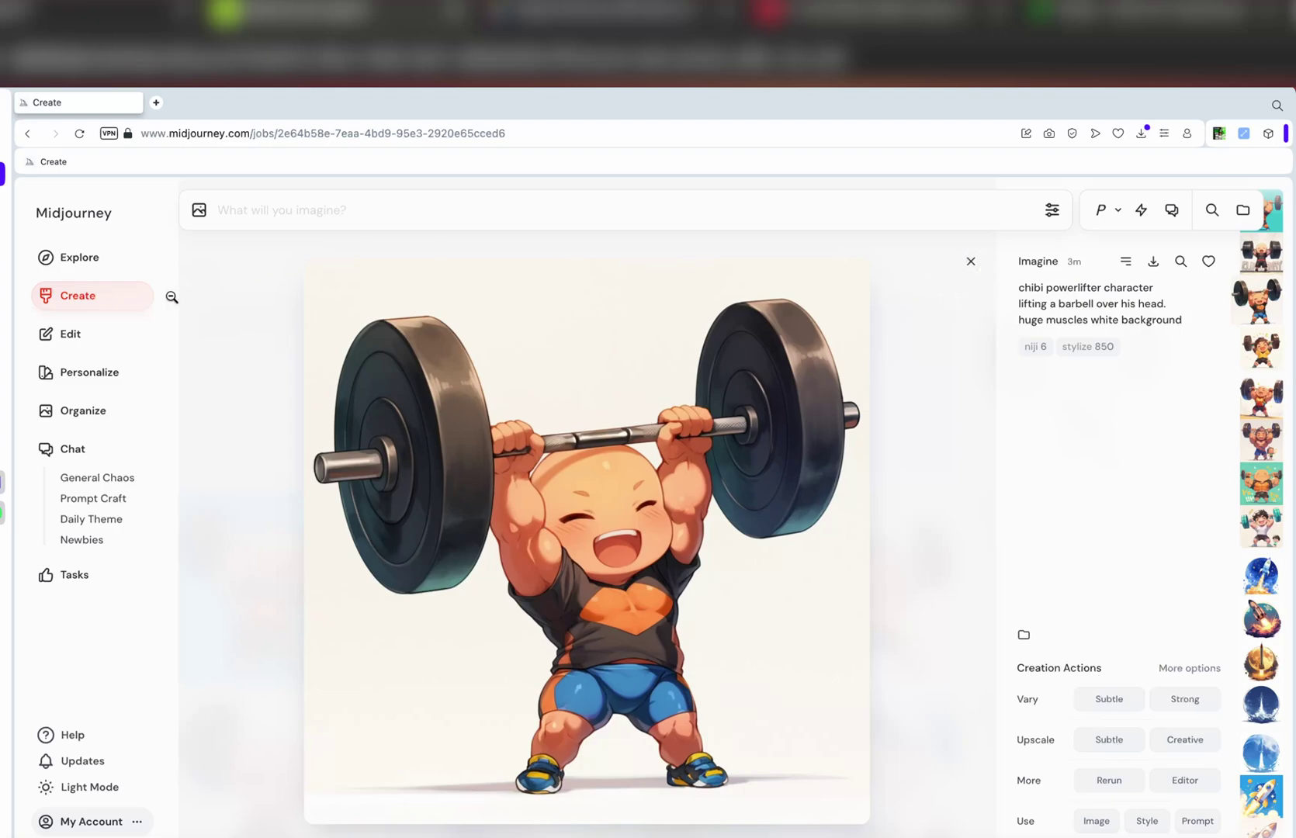
pyautogui.click(113, 342)
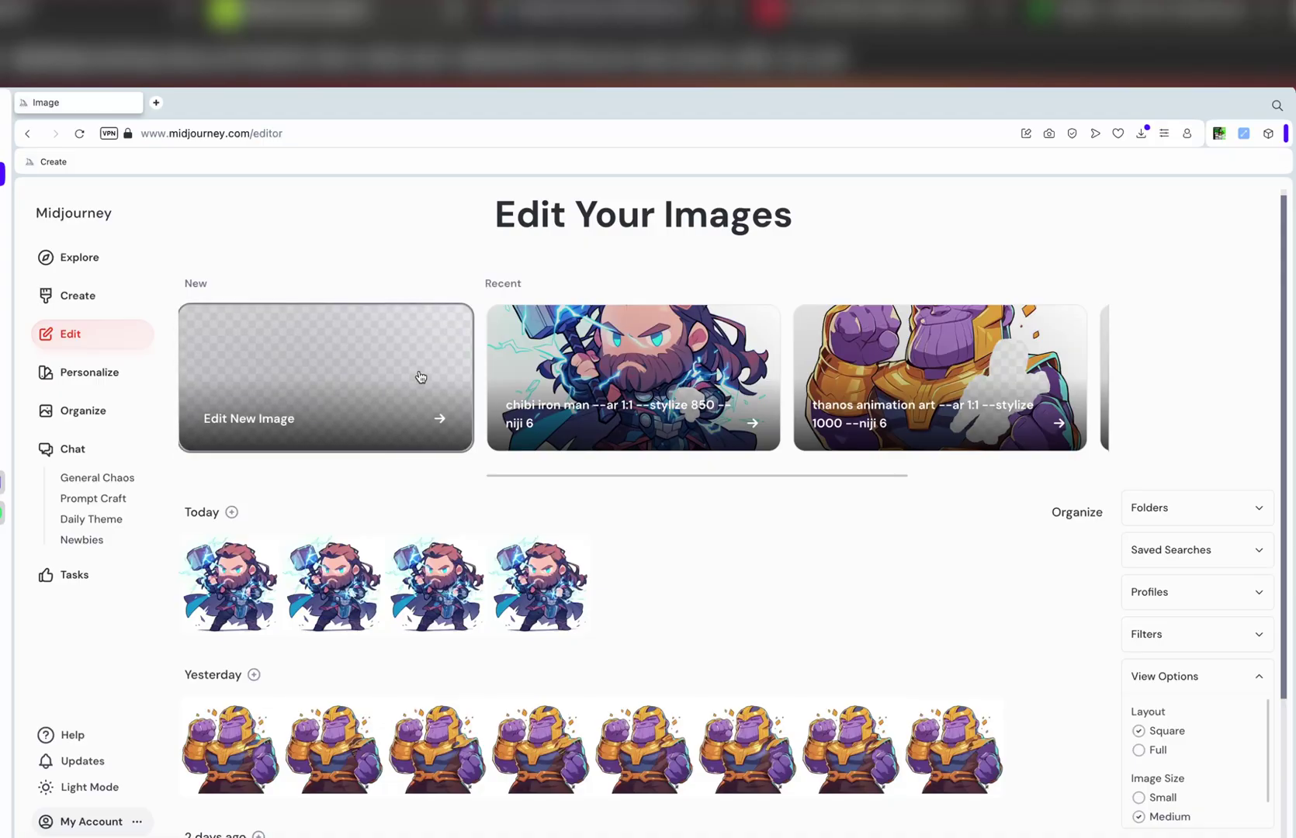
pyautogui.click(419, 376)
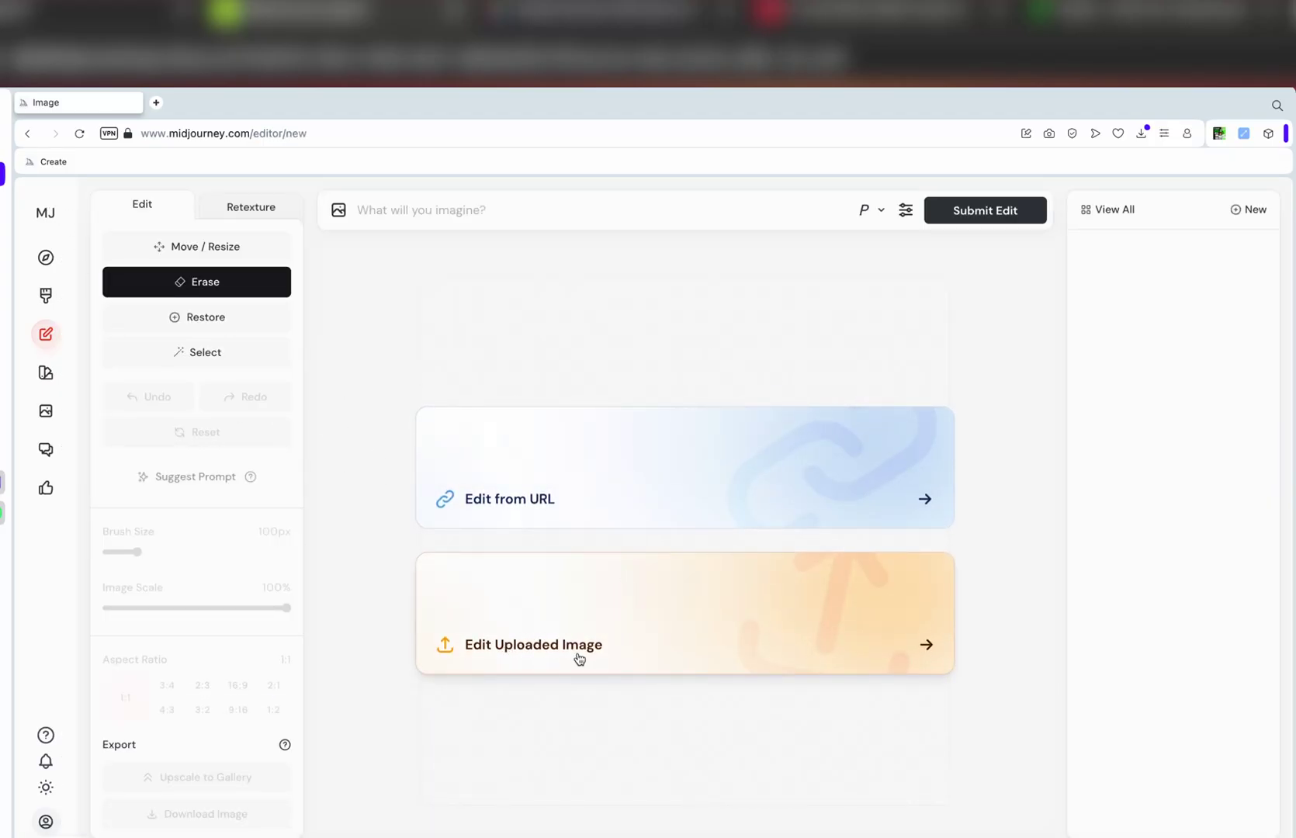
# Step: Download the generated image of the bald chibi powerlifter in the black shirt and blue shorts from the Create gallery
pyautogui.click(46, 294)
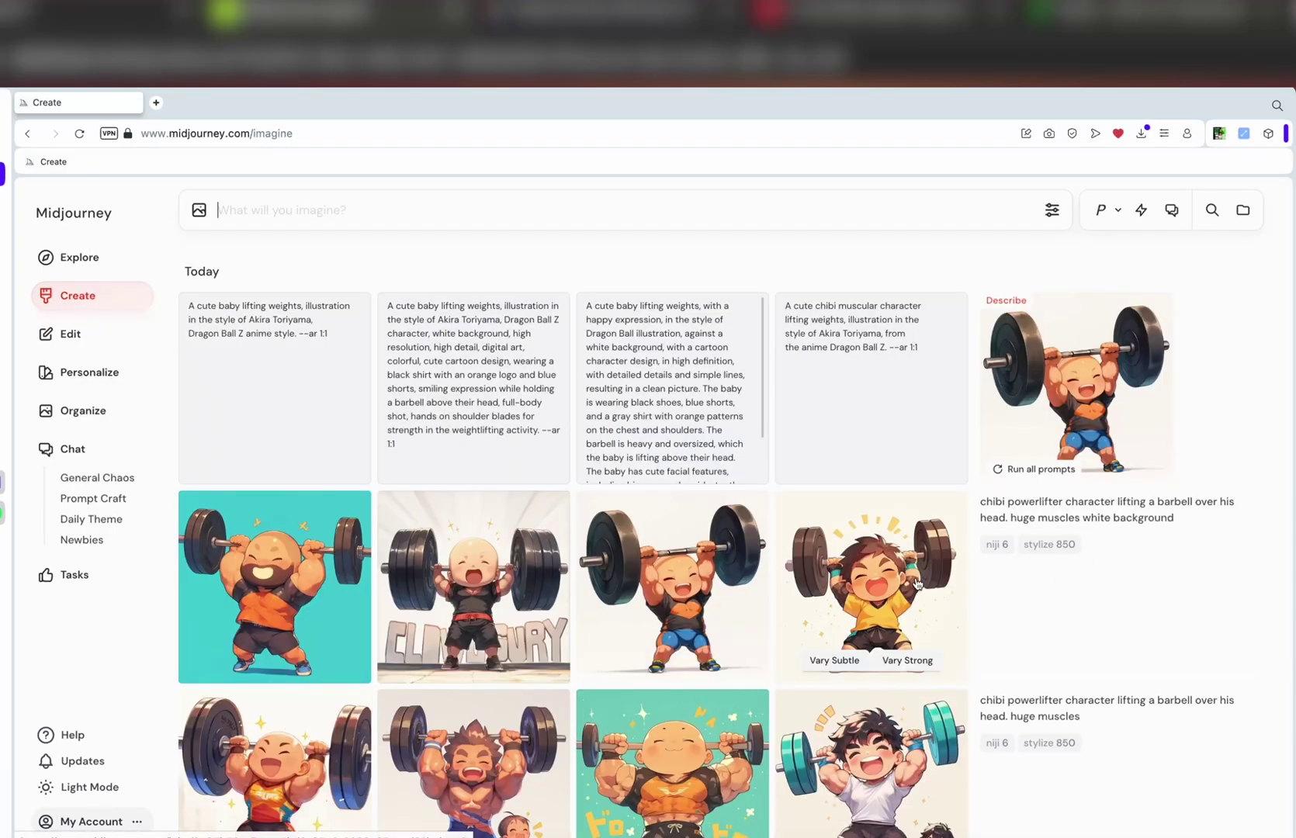
pyautogui.click(715, 586)
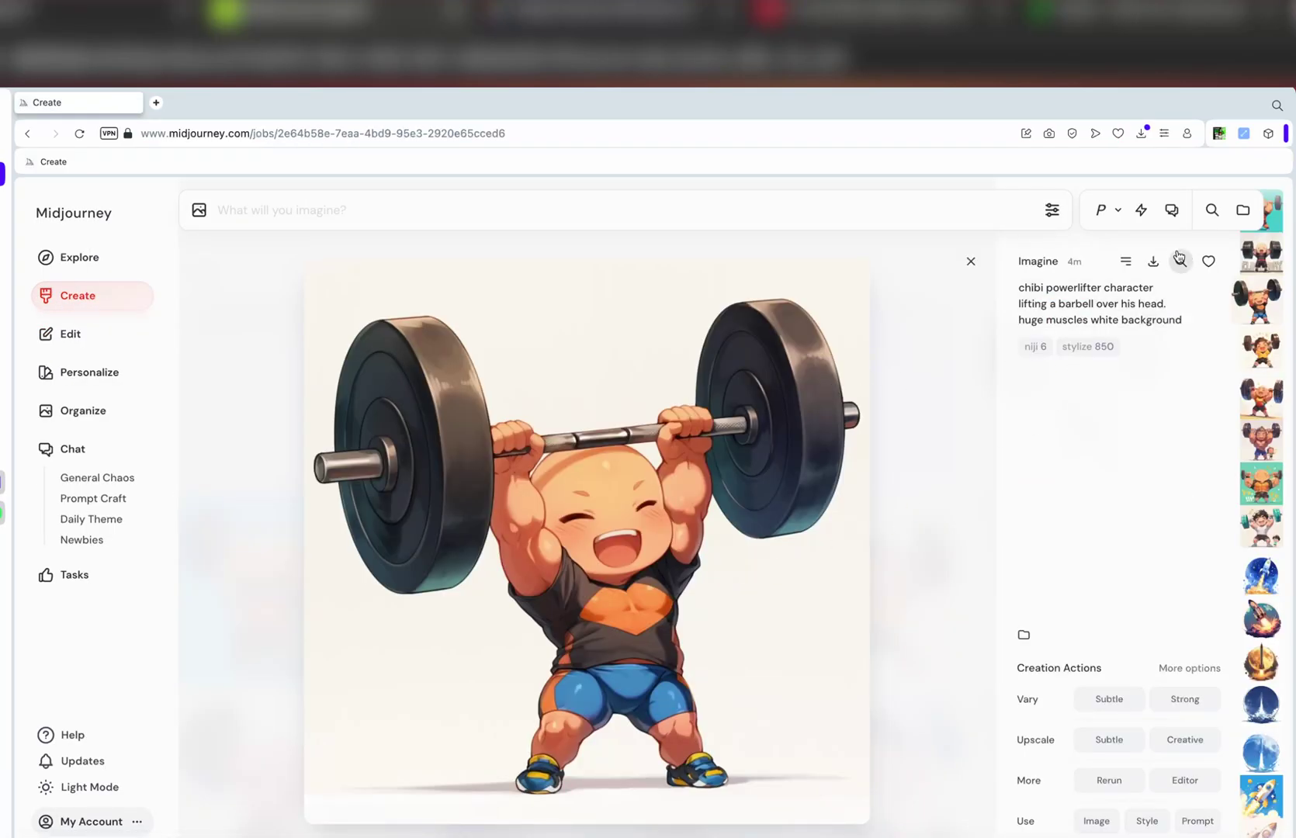
pyautogui.click(1153, 263)
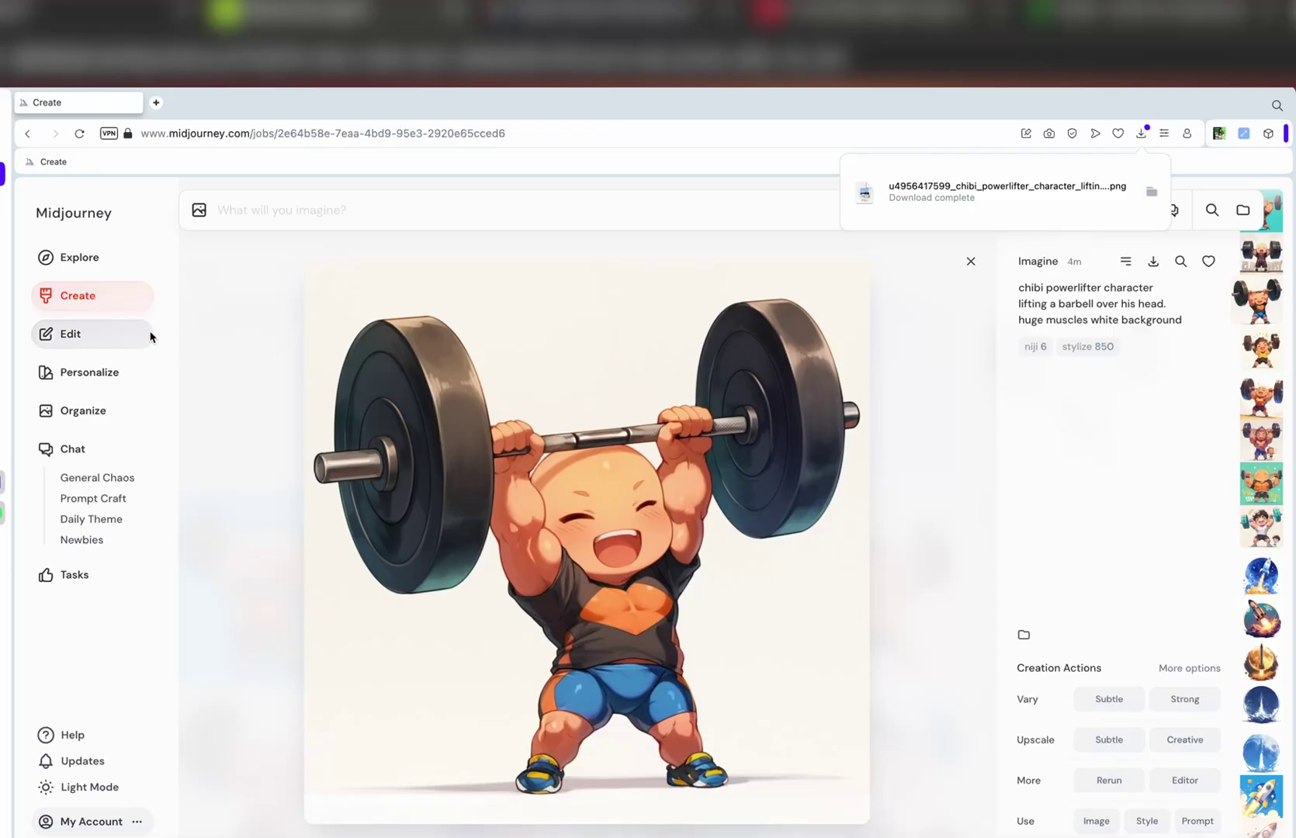
# Step: Start a new image edit and load the downloaded chibi powerlifter PNG into the editor
pyautogui.click(85, 335)
pyautogui.click(256, 361)
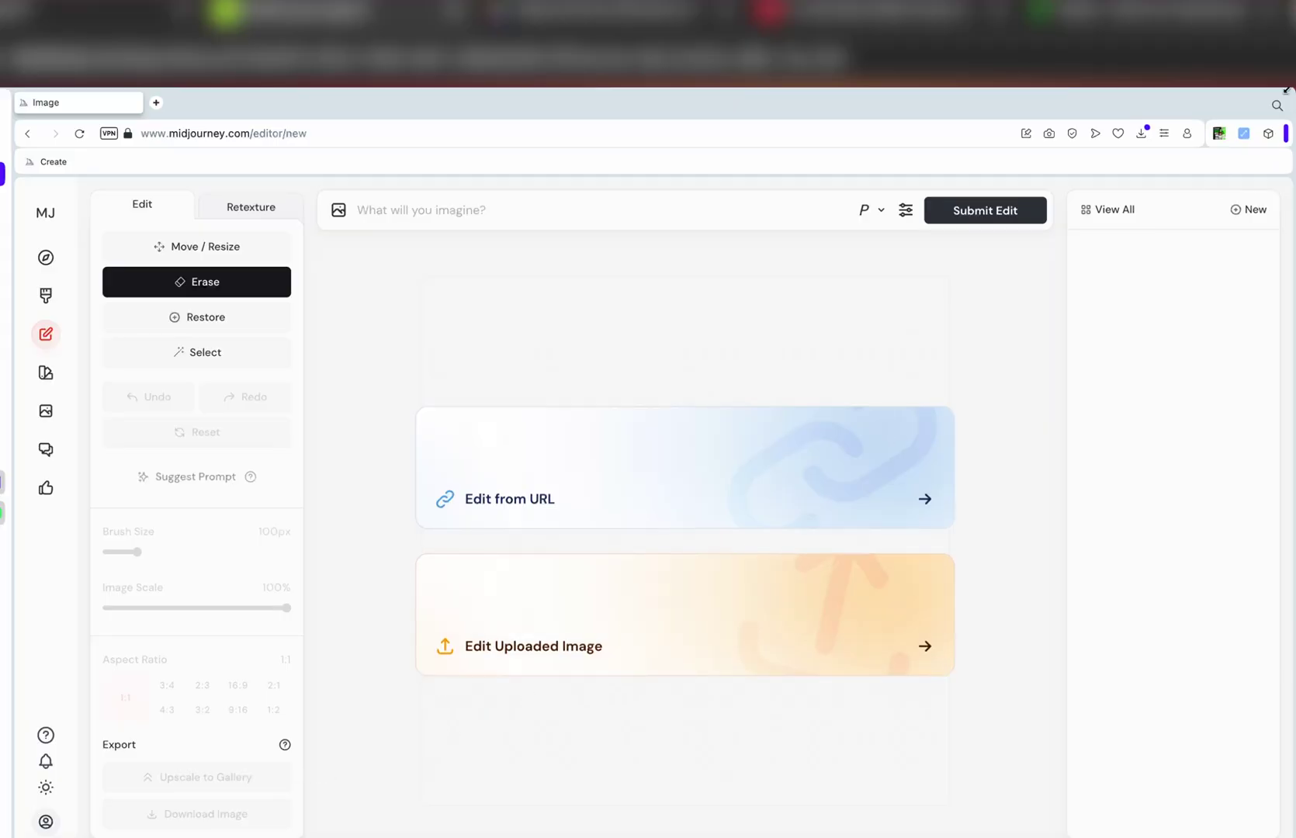
pyautogui.click(1141, 133)
pyautogui.moveTo(1001, 231); pyautogui.dragTo(644, 624)
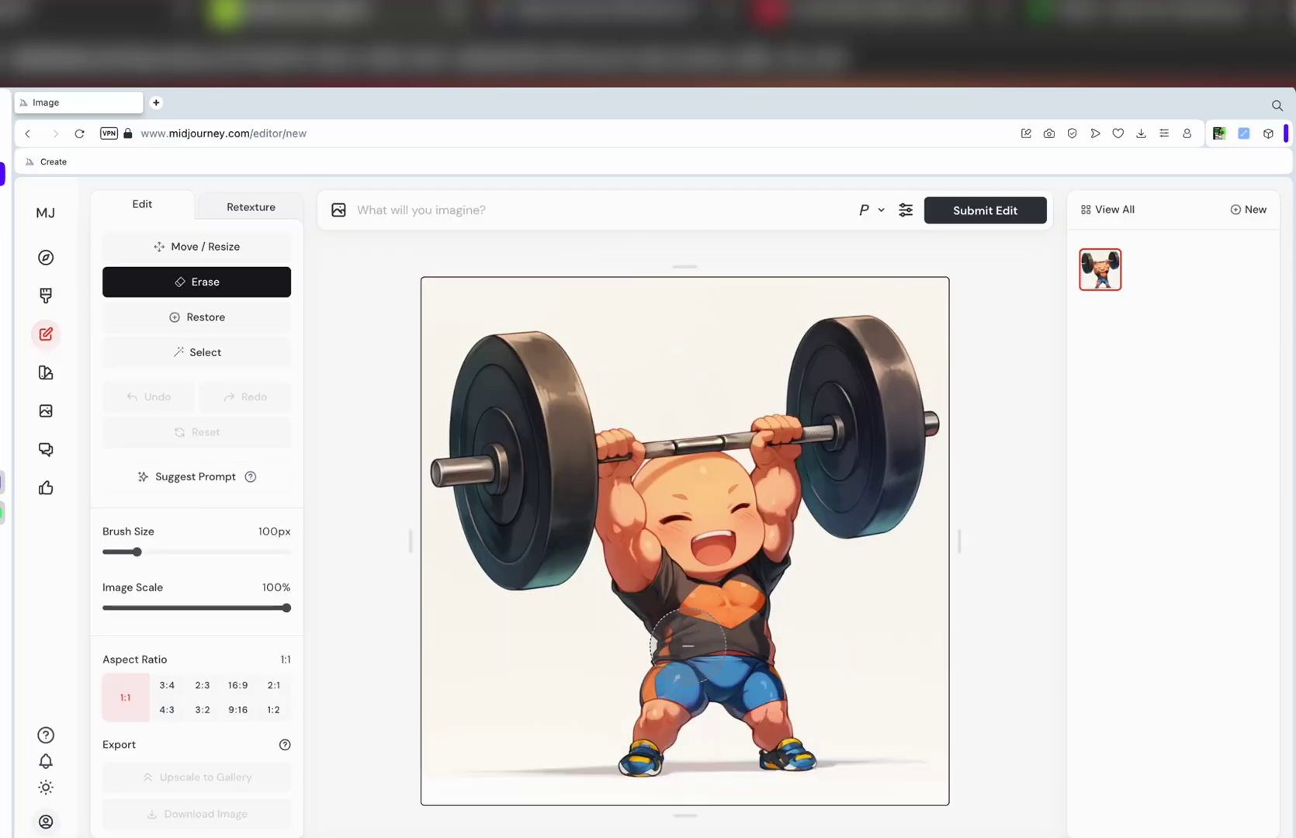
# Step: Try larger and smaller Erase brush sizes over the powerlifter image, finishing with the brush size at 67px
pyautogui.scroll(-2, 684, 506)
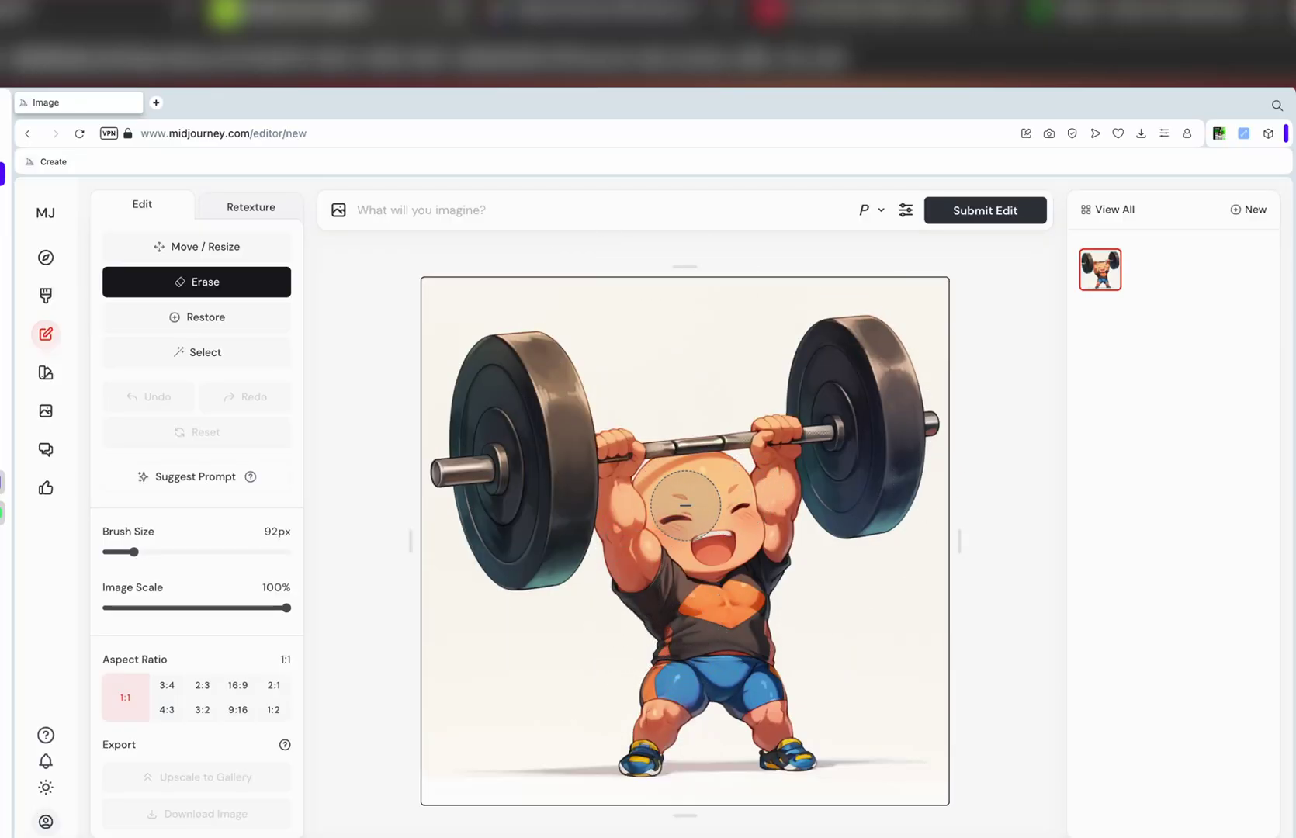
pyautogui.scroll(-2, 684, 506)
pyautogui.scroll(-4, 684, 507)
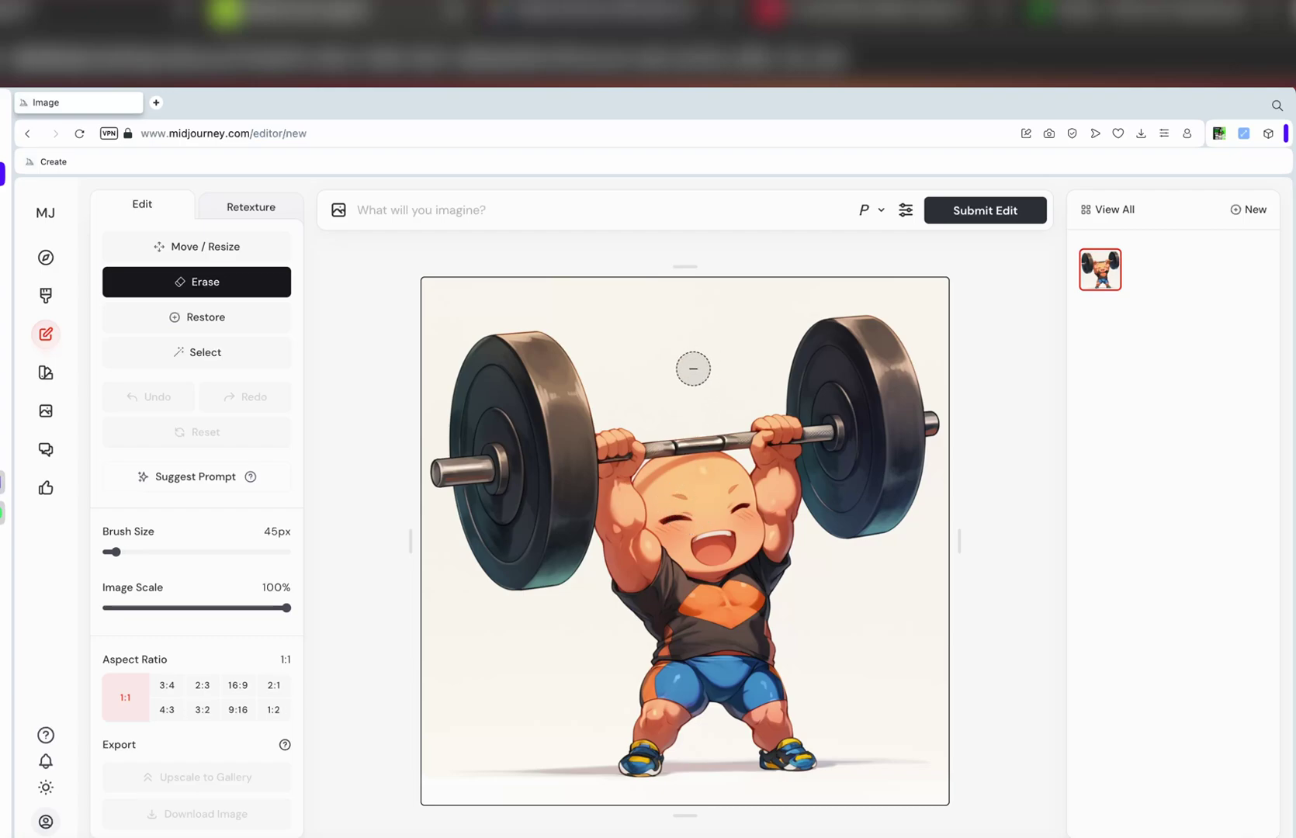
pyautogui.scroll(10, 702, 363)
pyautogui.scroll(2, 693, 367)
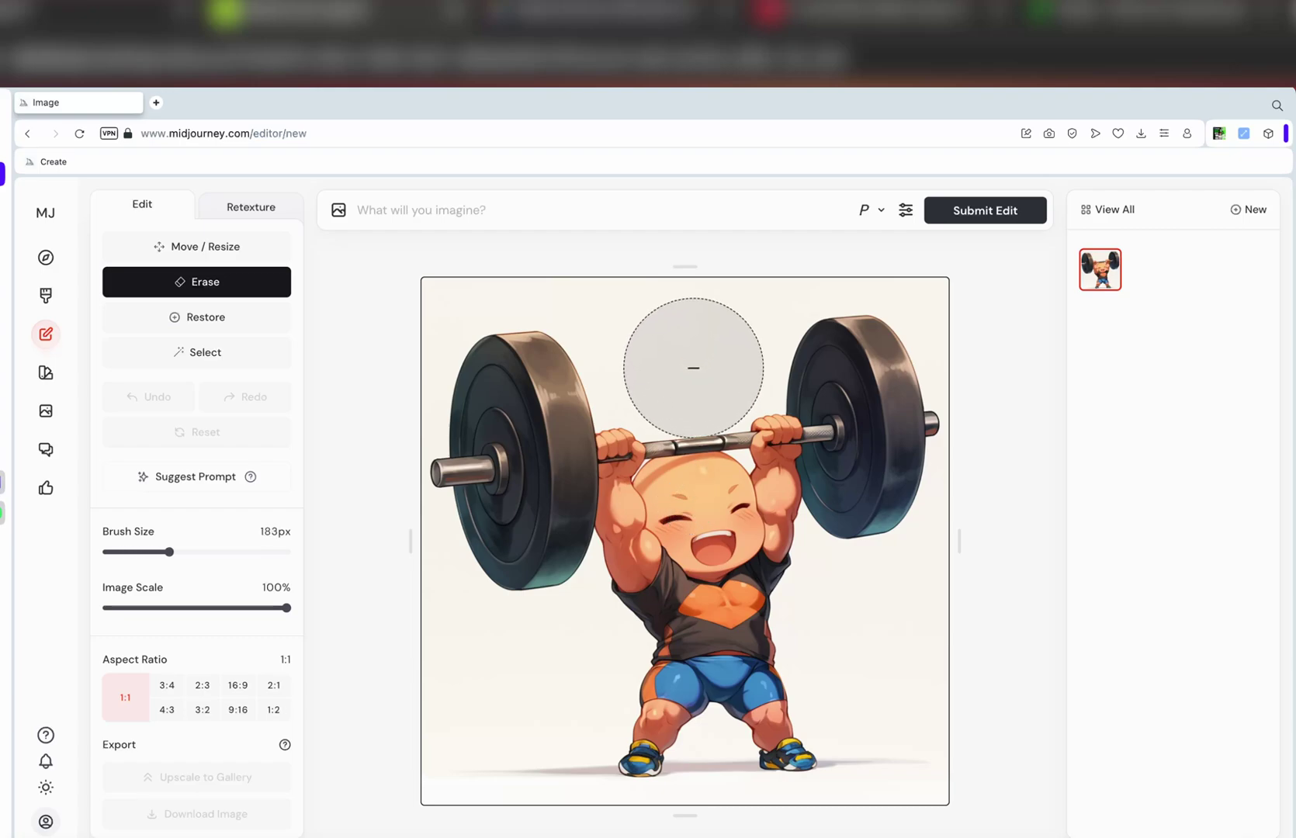
pyautogui.scroll(-8, 694, 367)
pyautogui.scroll(-4, 693, 368)
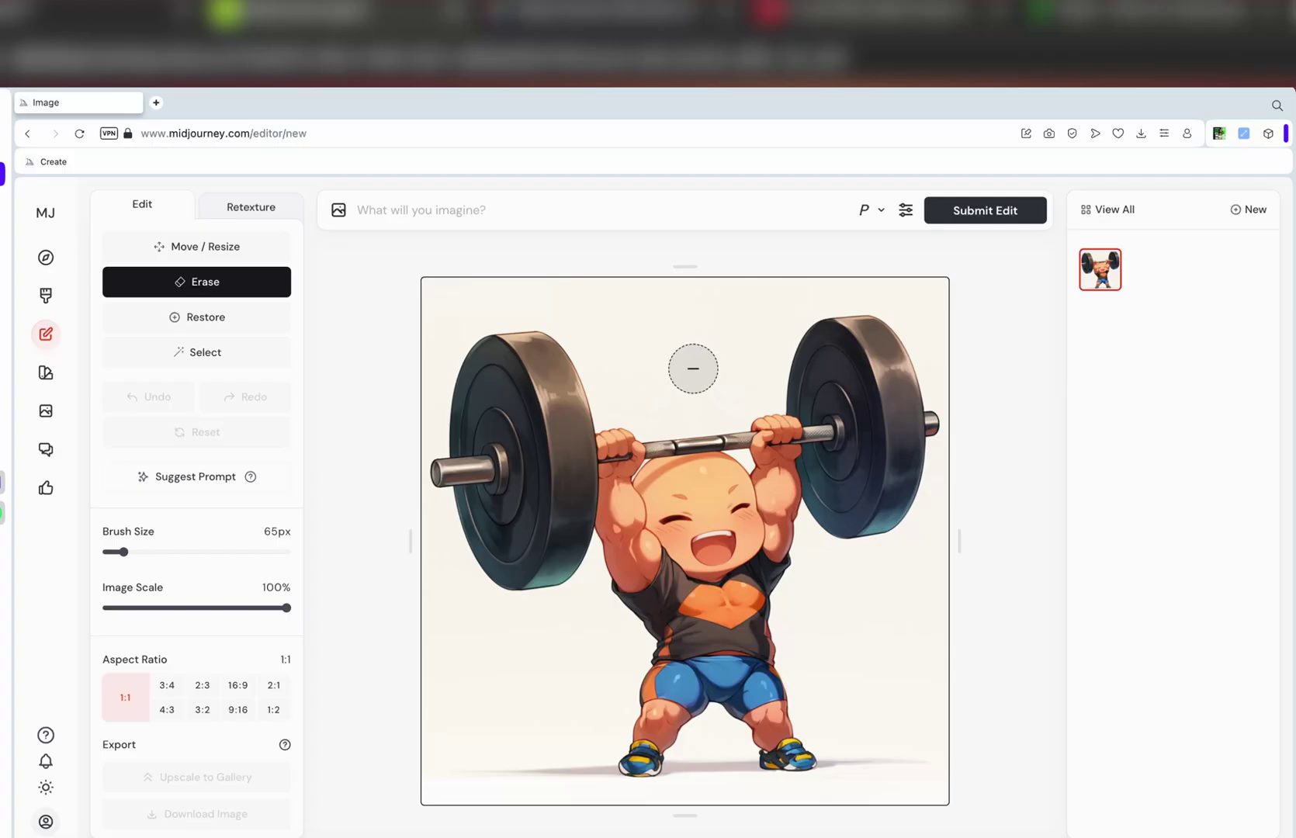
pyautogui.scroll(8, 694, 368)
pyautogui.scroll(-8, 694, 368)
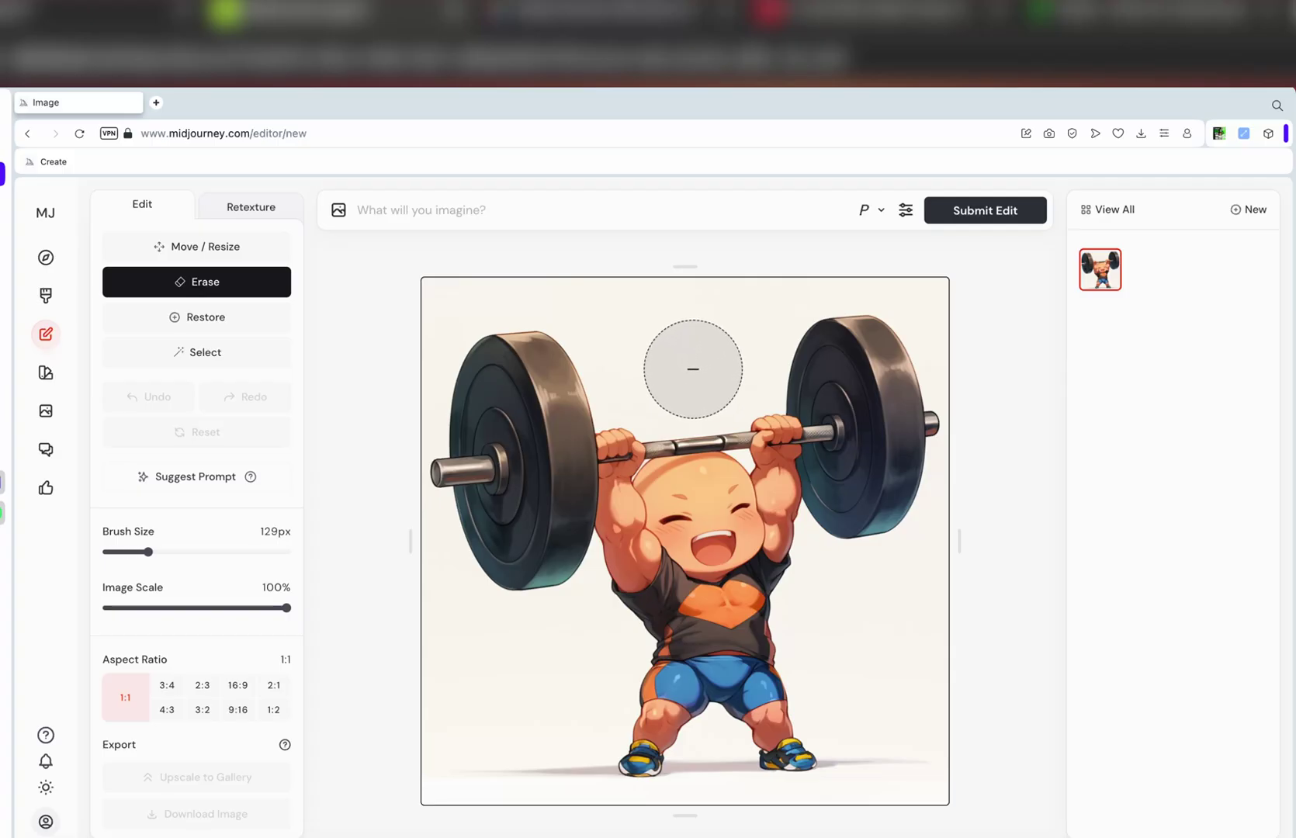
pyautogui.scroll(3, 689, 371)
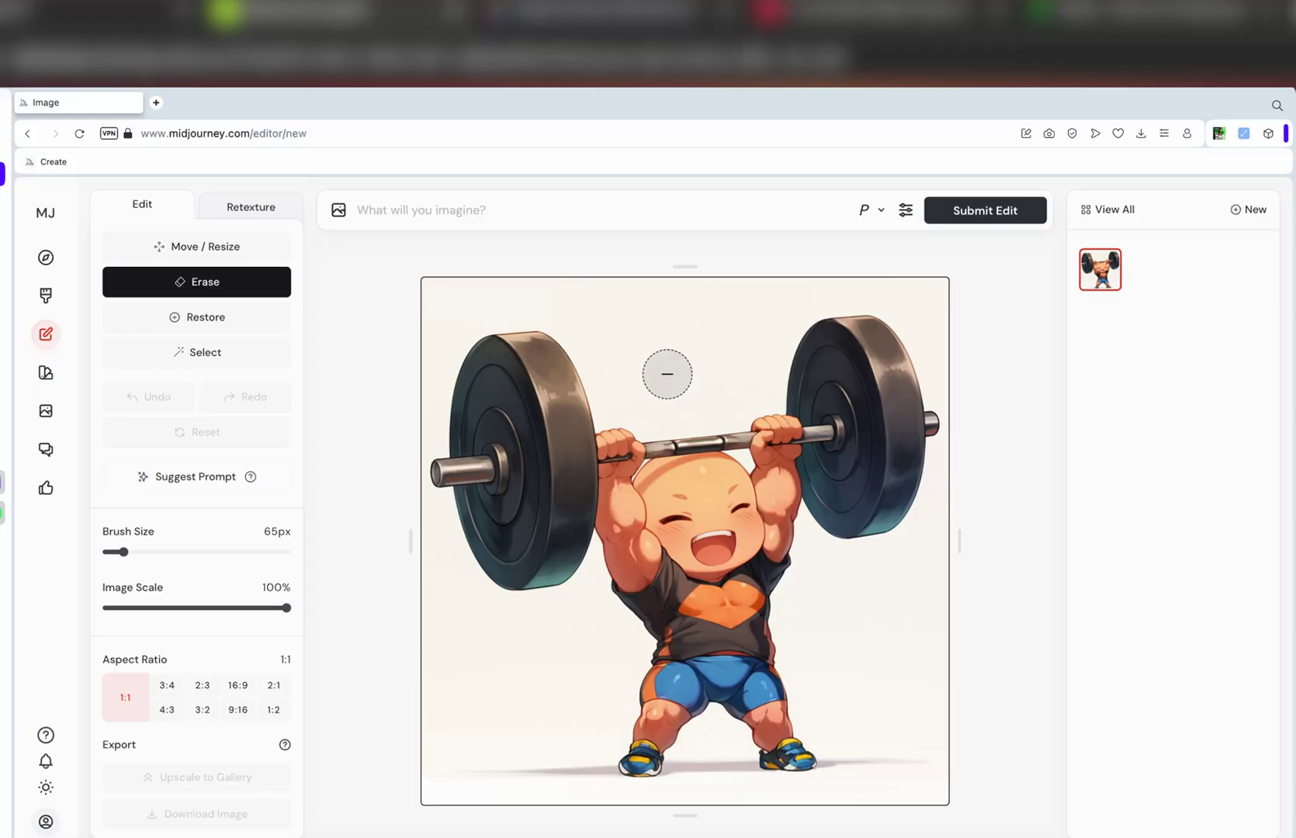
pyautogui.scroll(-2, 665, 373)
pyautogui.scroll(10, 664, 377)
pyautogui.scroll(4, 664, 377)
pyautogui.scroll(-11, 663, 377)
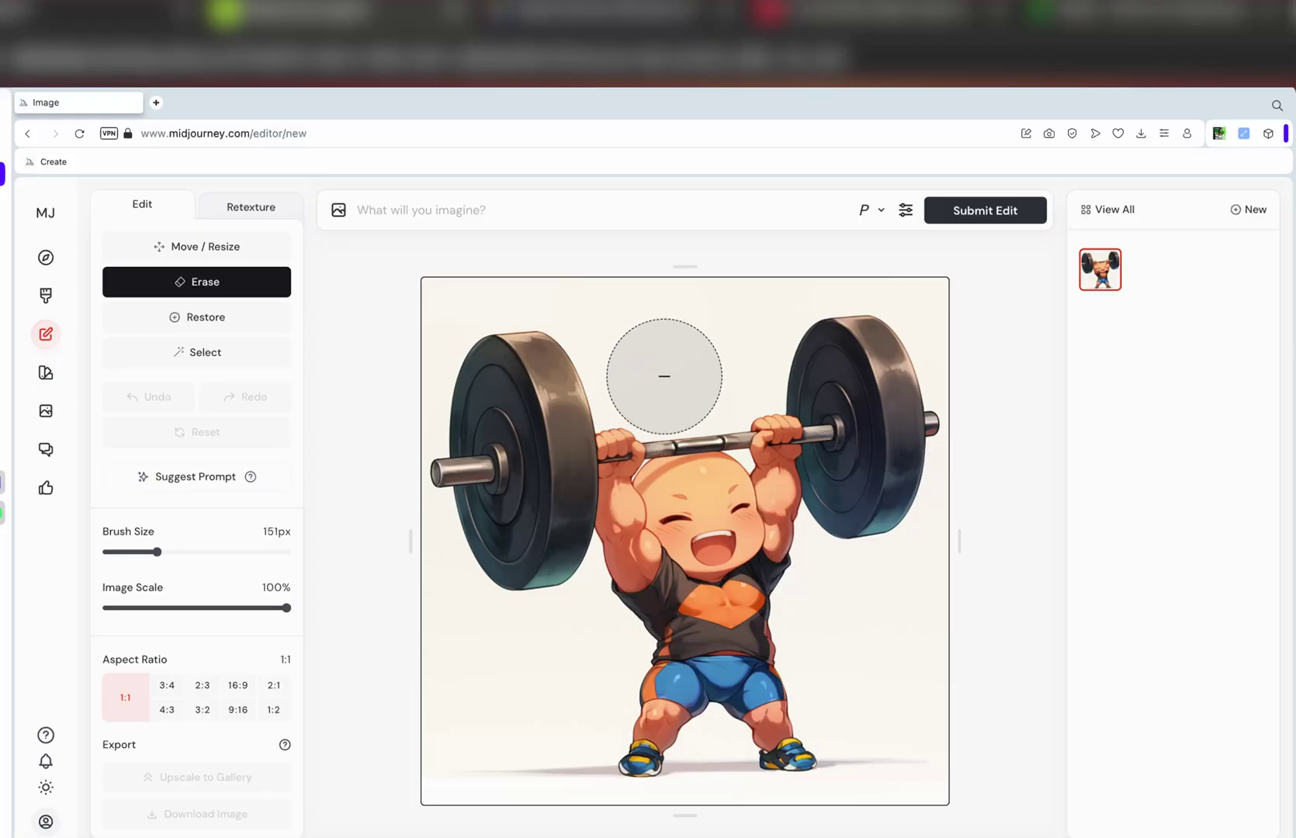
pyautogui.scroll(-1, 664, 378)
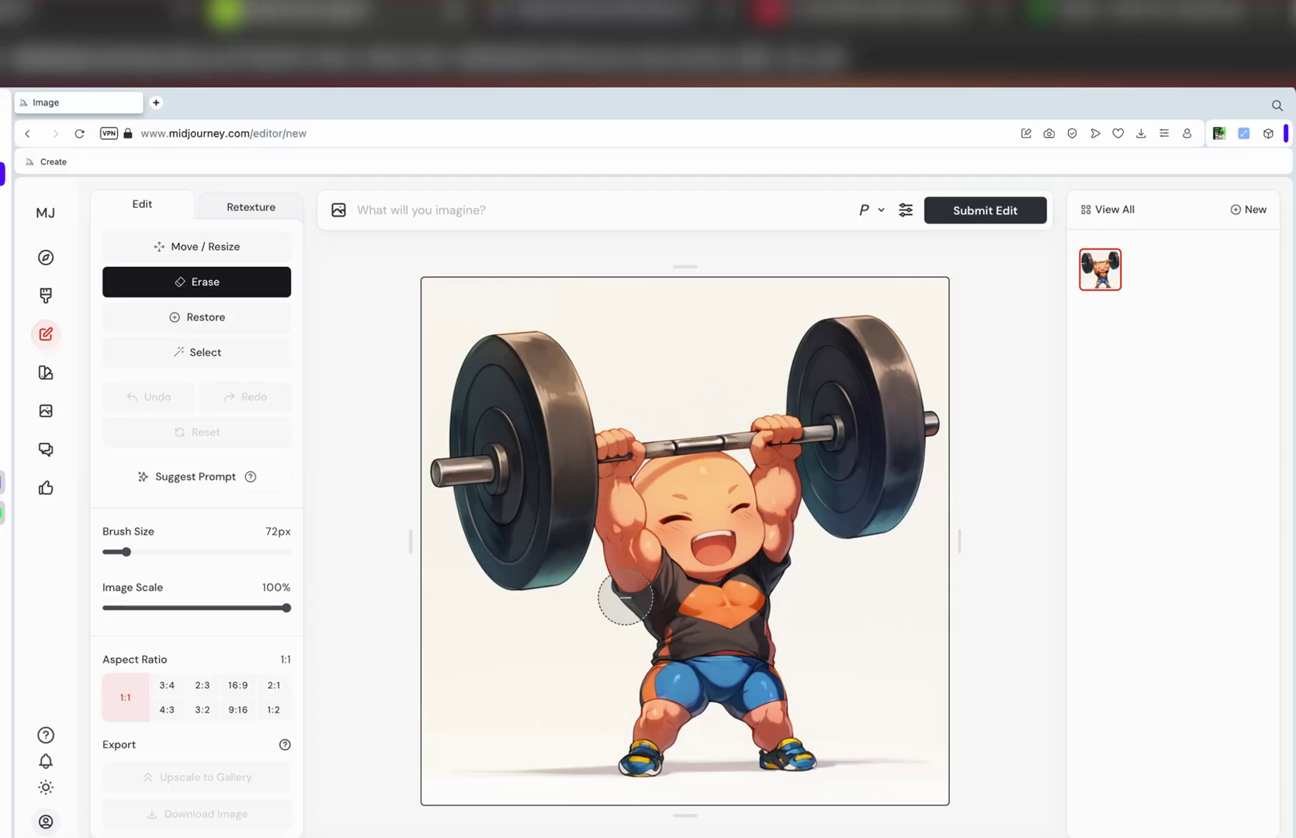
pyautogui.scroll(-1, 712, 594)
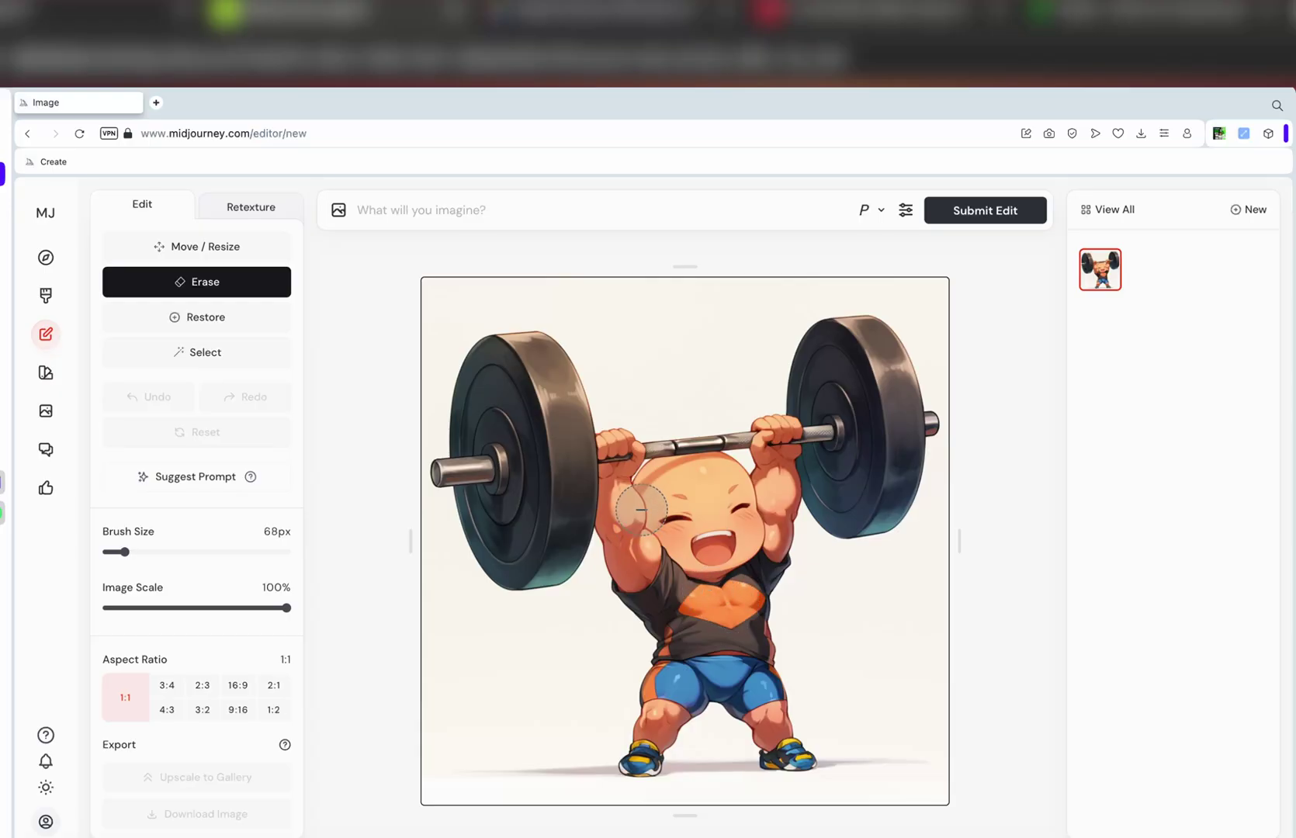
pyautogui.scroll(3, 656, 504)
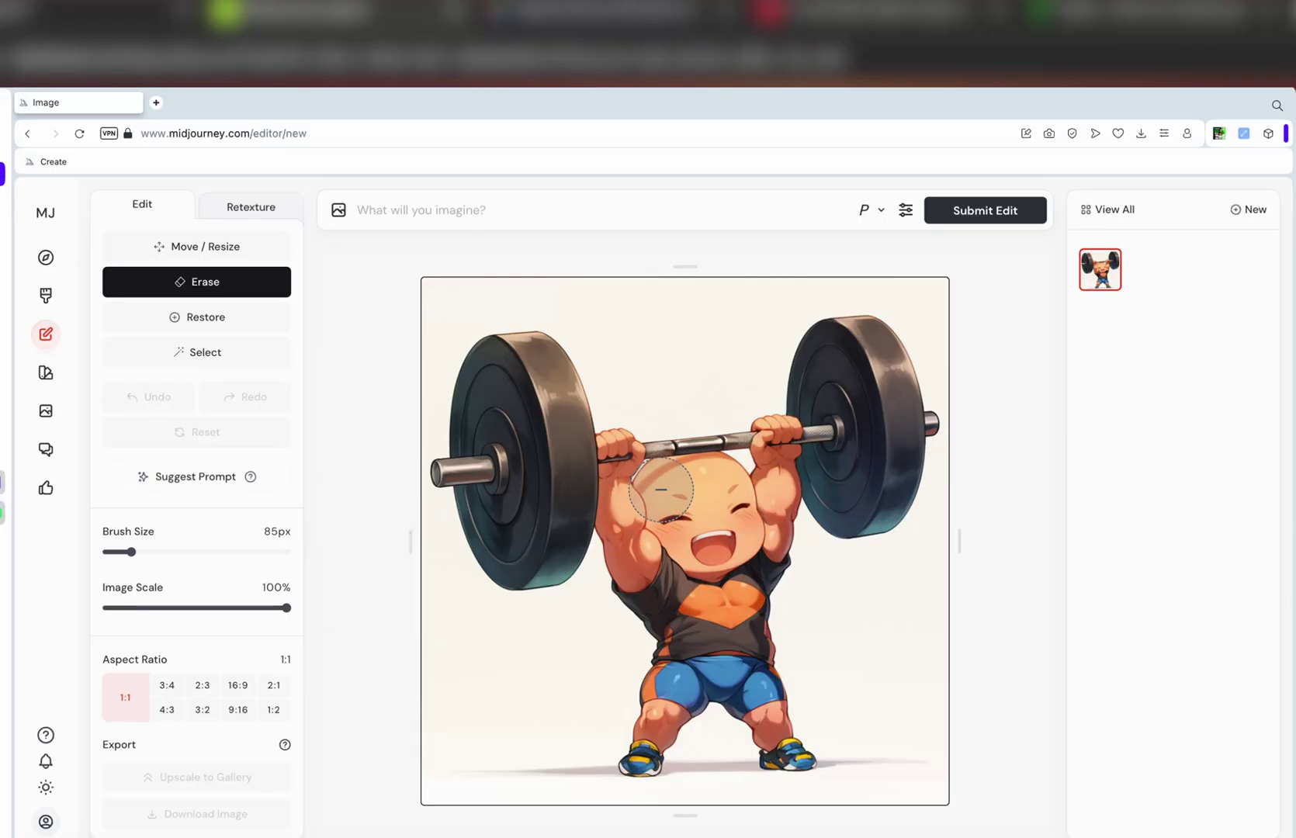
pyautogui.scroll(-2, 660, 489)
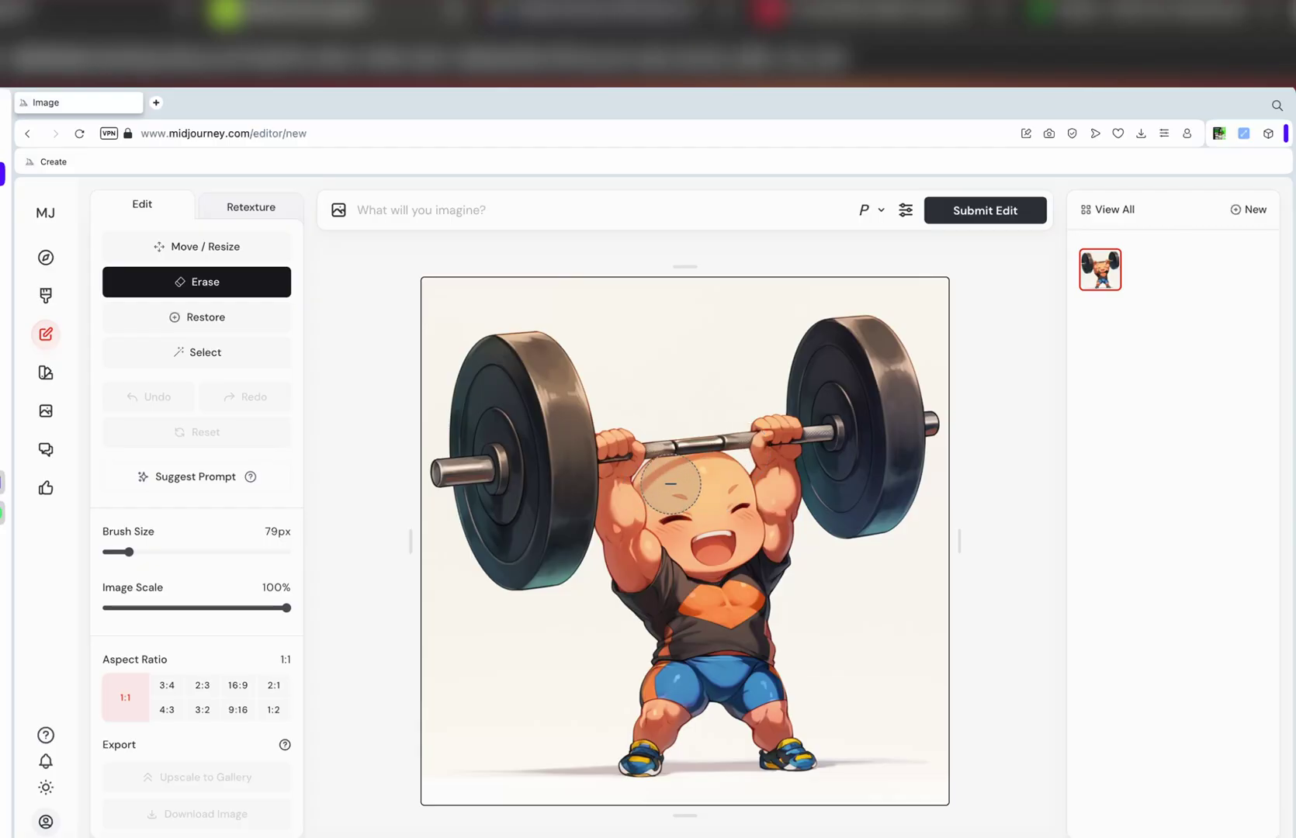
pyautogui.press('[')
pyautogui.press('[')
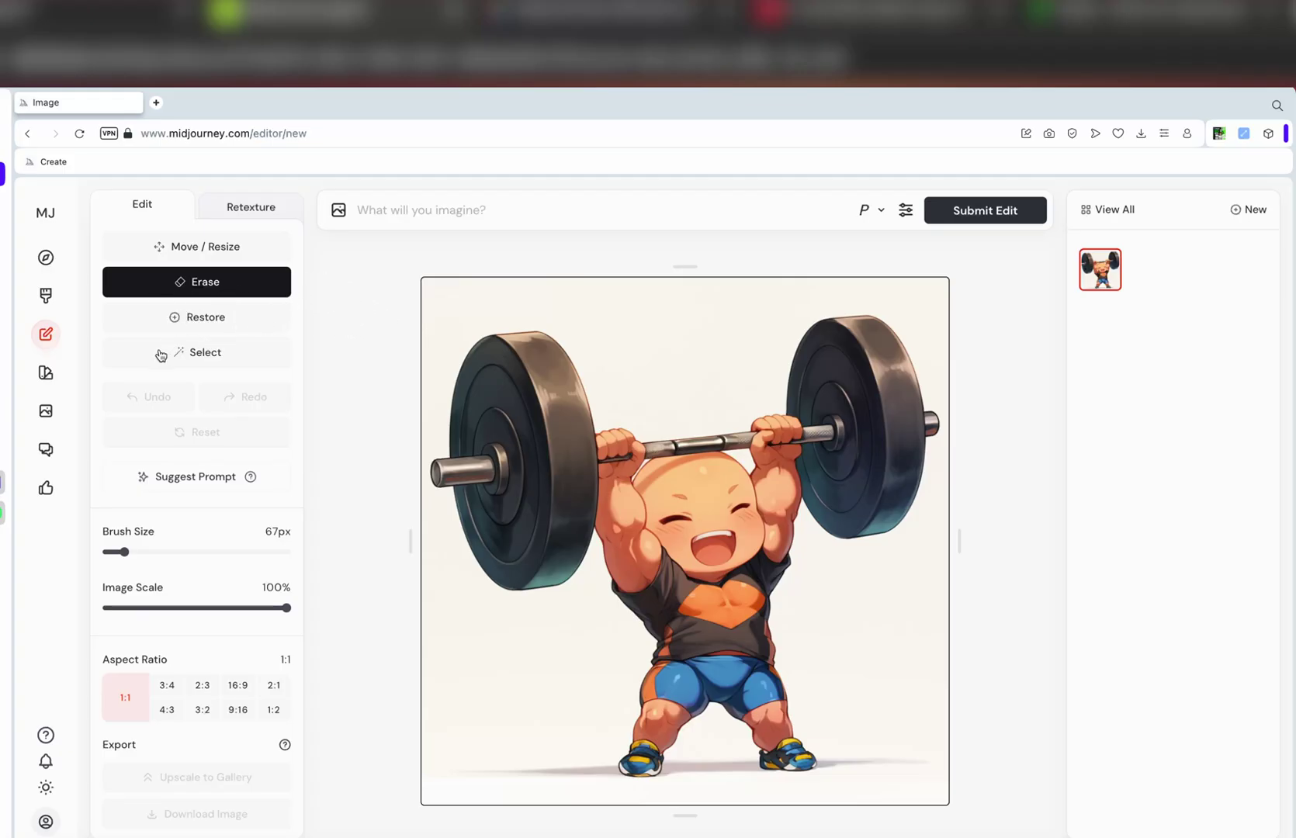
# Step: Select the powerlifter's whole head with the smart Select tool, marking two include points on the forehead
pyautogui.click(234, 362)
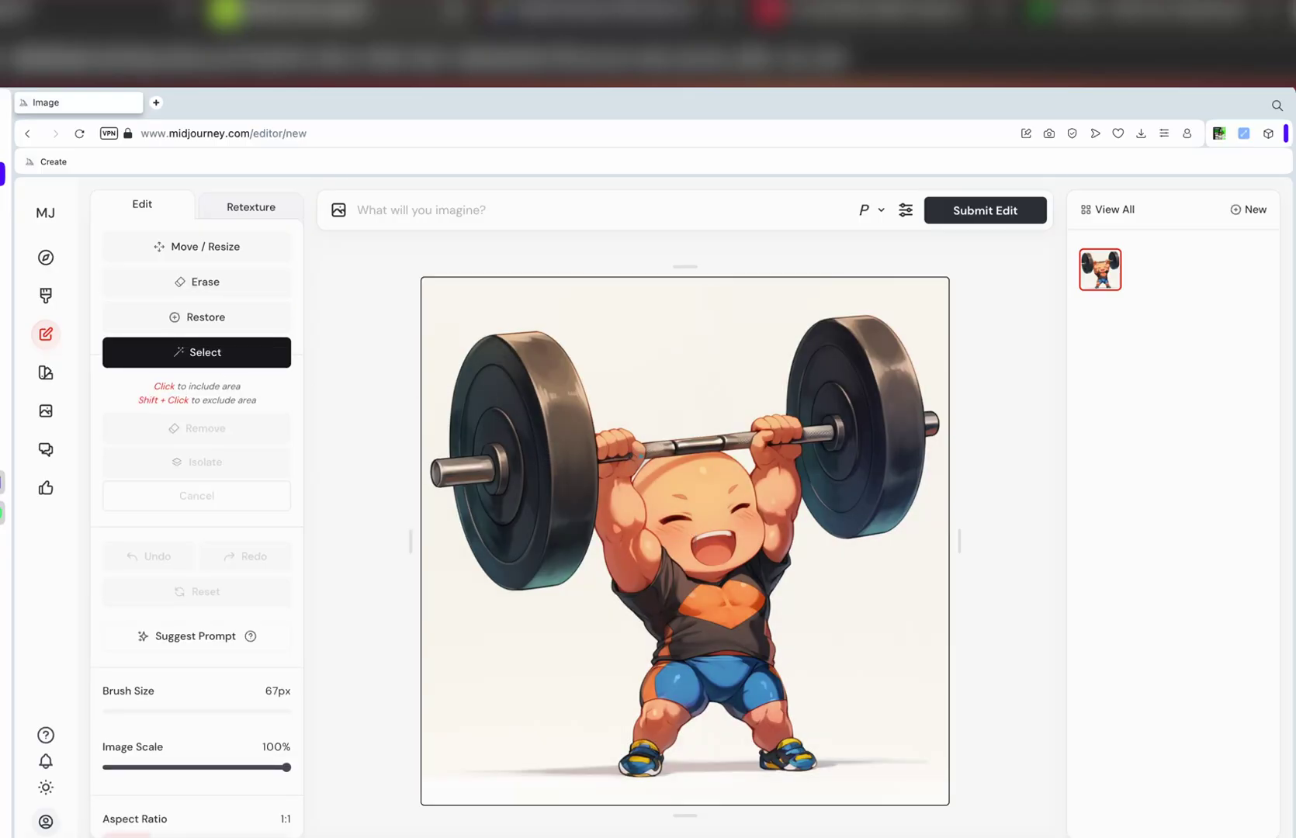
pyautogui.click(654, 473)
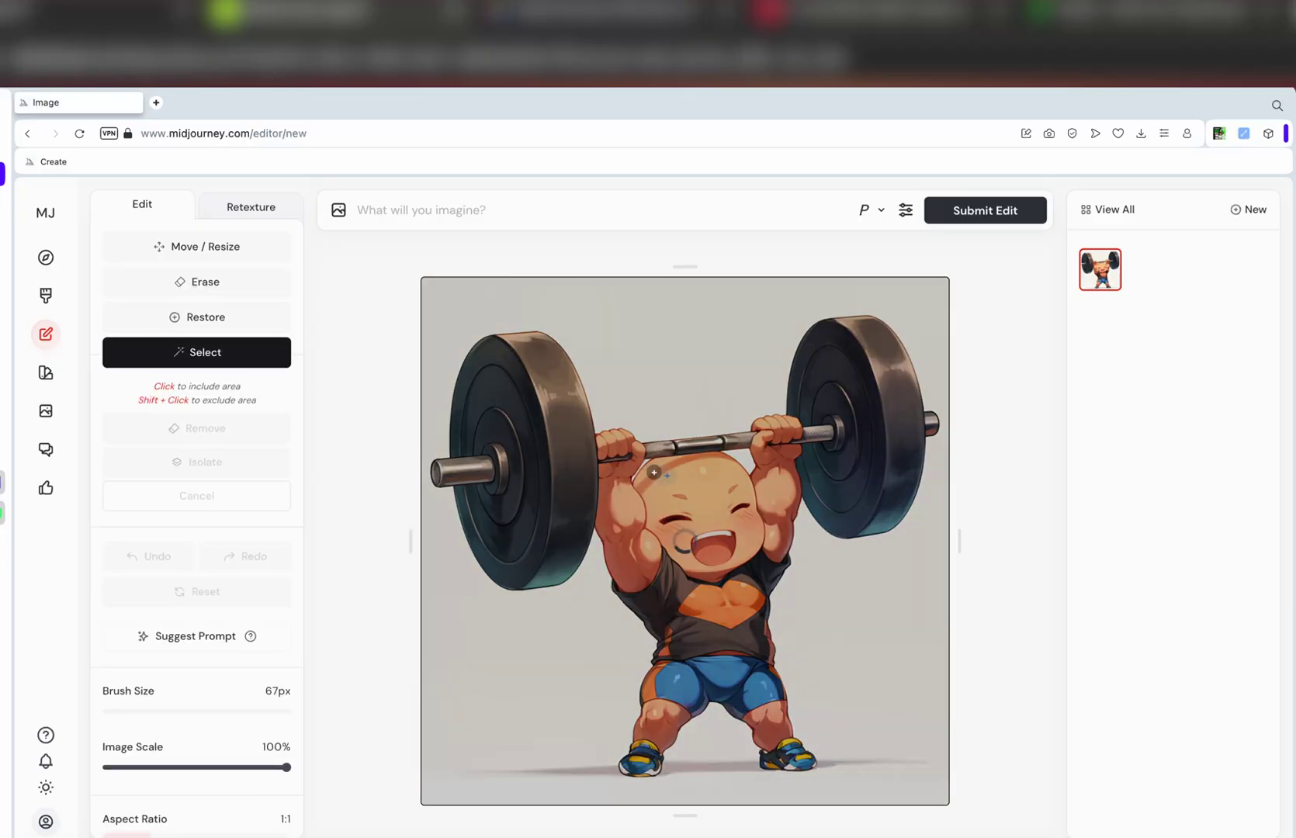
pyautogui.click(671, 467)
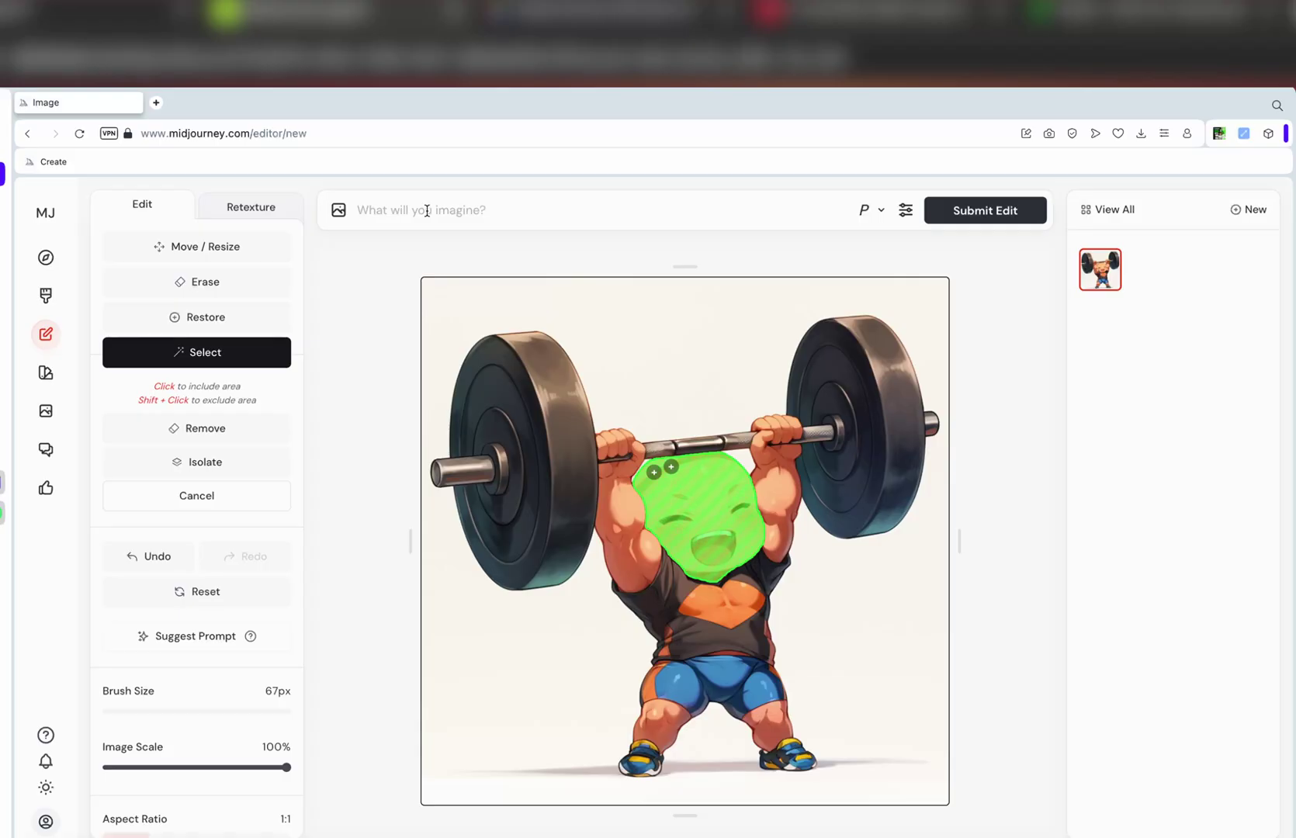
# Step: Enter the edit prompt "chibi powerlifter, with hair, blue eyes lifting a barbell"
pyautogui.write('chibi powerlifter, wi')
pyautogui.write('th hair, blue eyes')
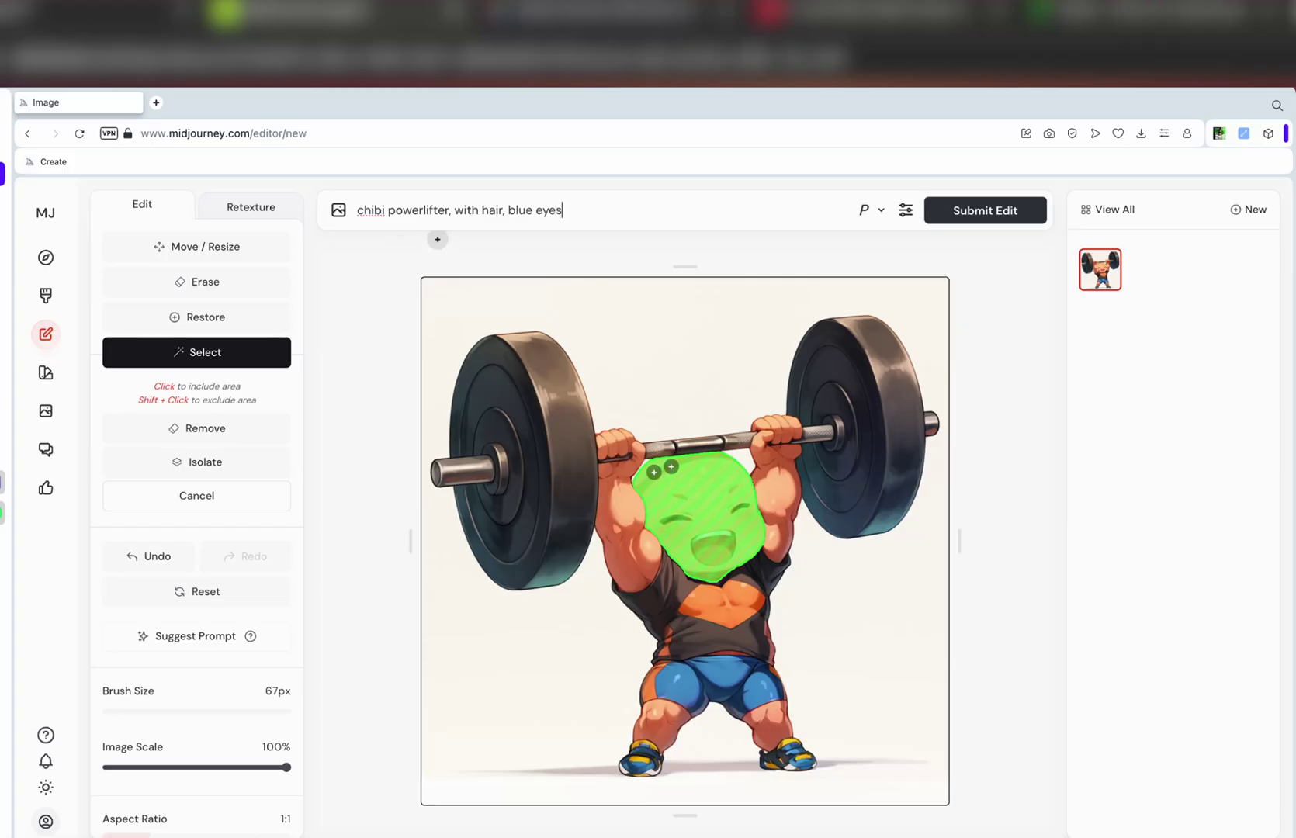
pyautogui.write(' lifrtin')
pyautogui.write('ting ')
pyautogui.write('a barebell')
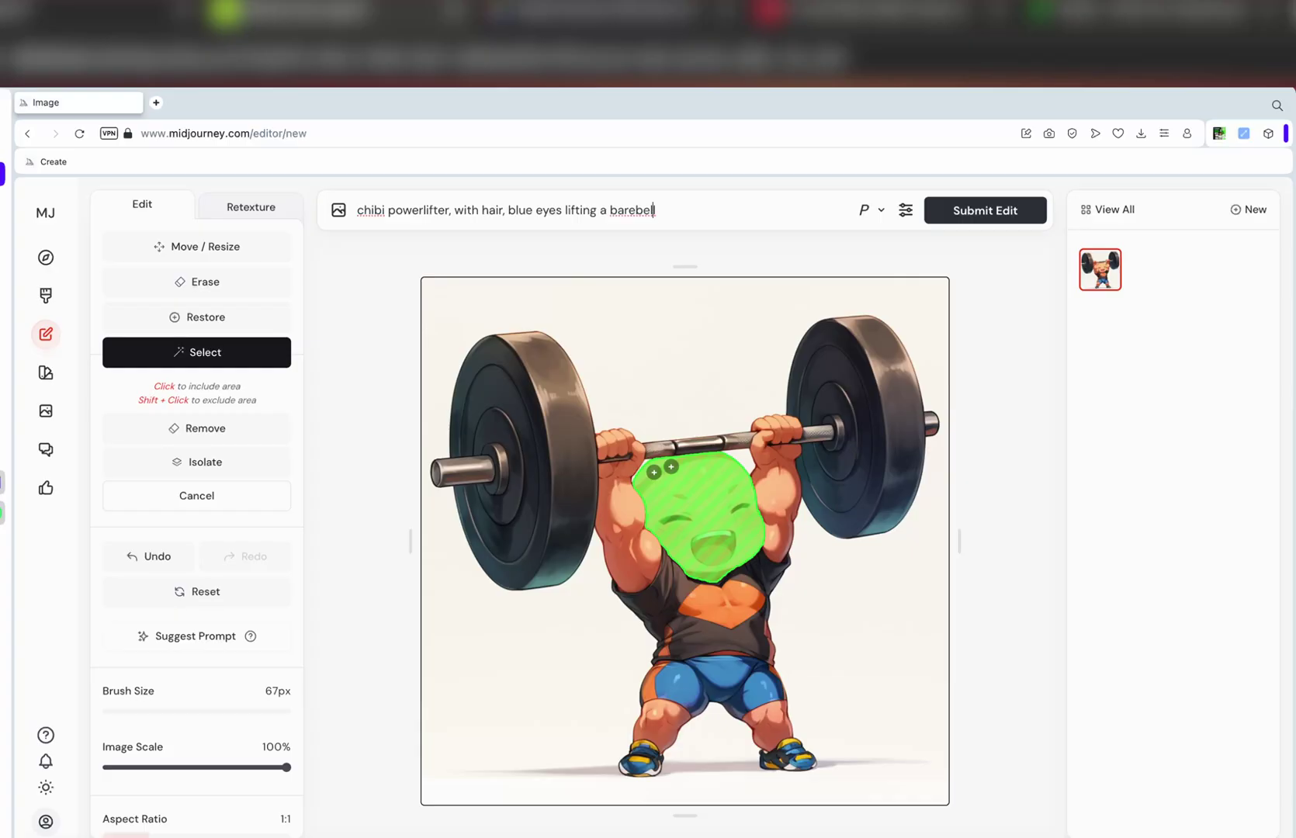
pyautogui.press('BackSpace')
pyautogui.click(975, 217)
pyautogui.click(951, 215)
pyautogui.click(1004, 212)
# Step: Try removing the selected head and then isolating it, undoing each of the two operations
pyautogui.click(240, 430)
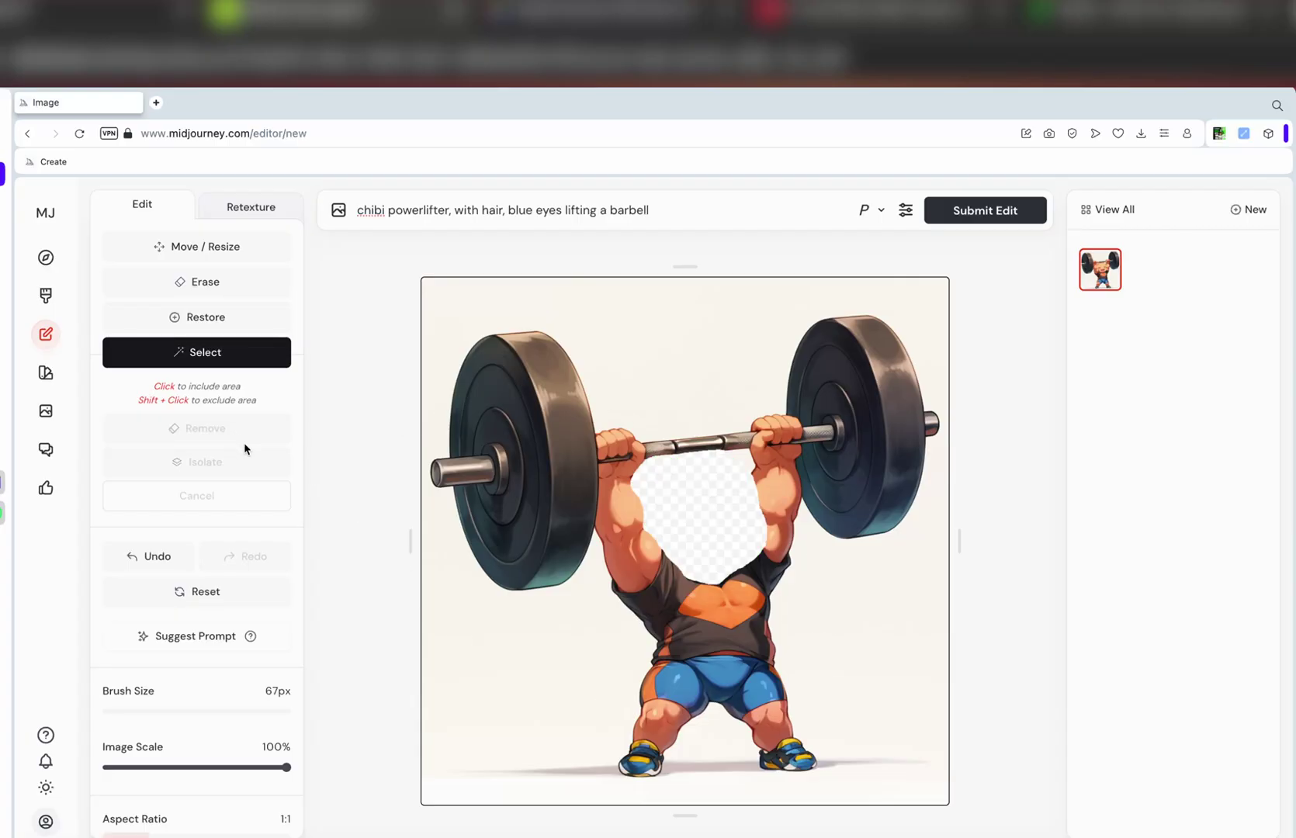
pyautogui.press('super+z')
pyautogui.click(247, 464)
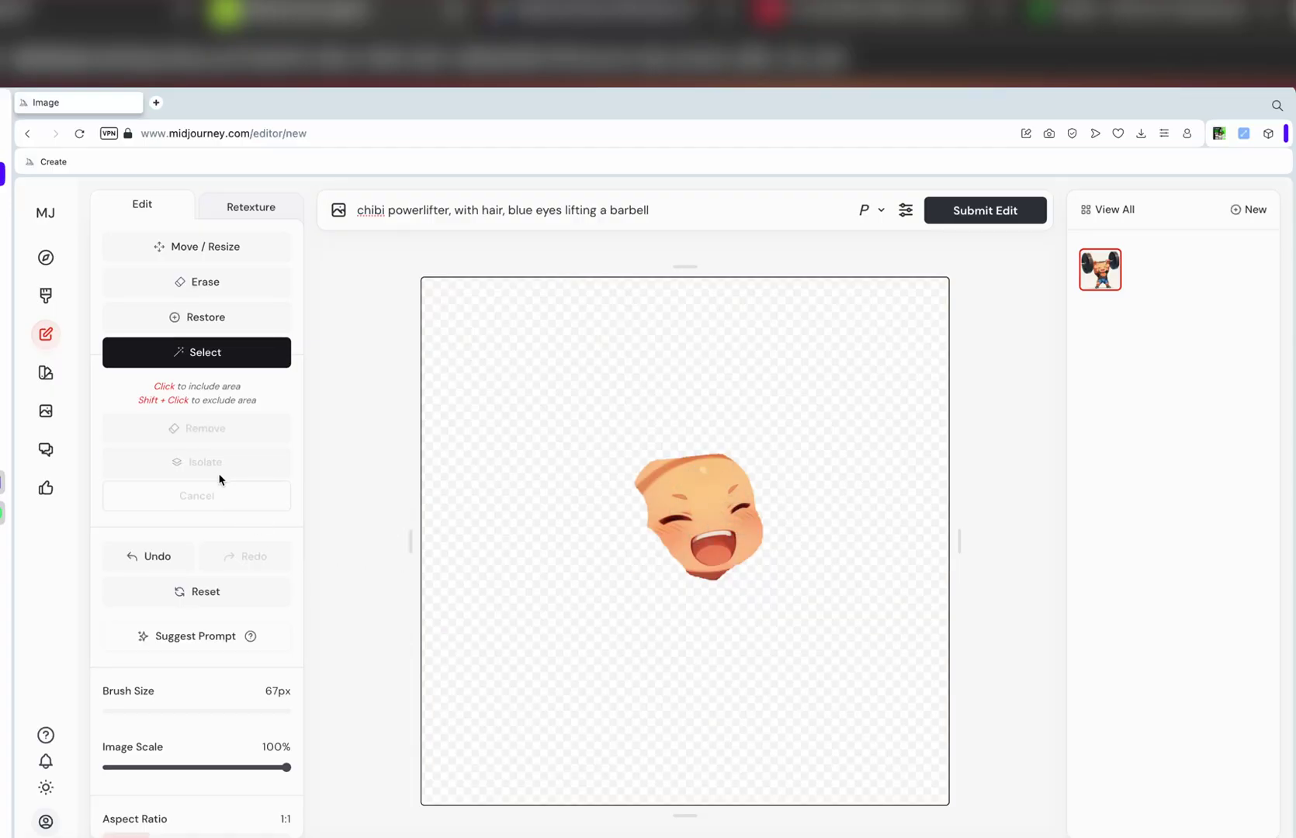
pyautogui.press('super+z')
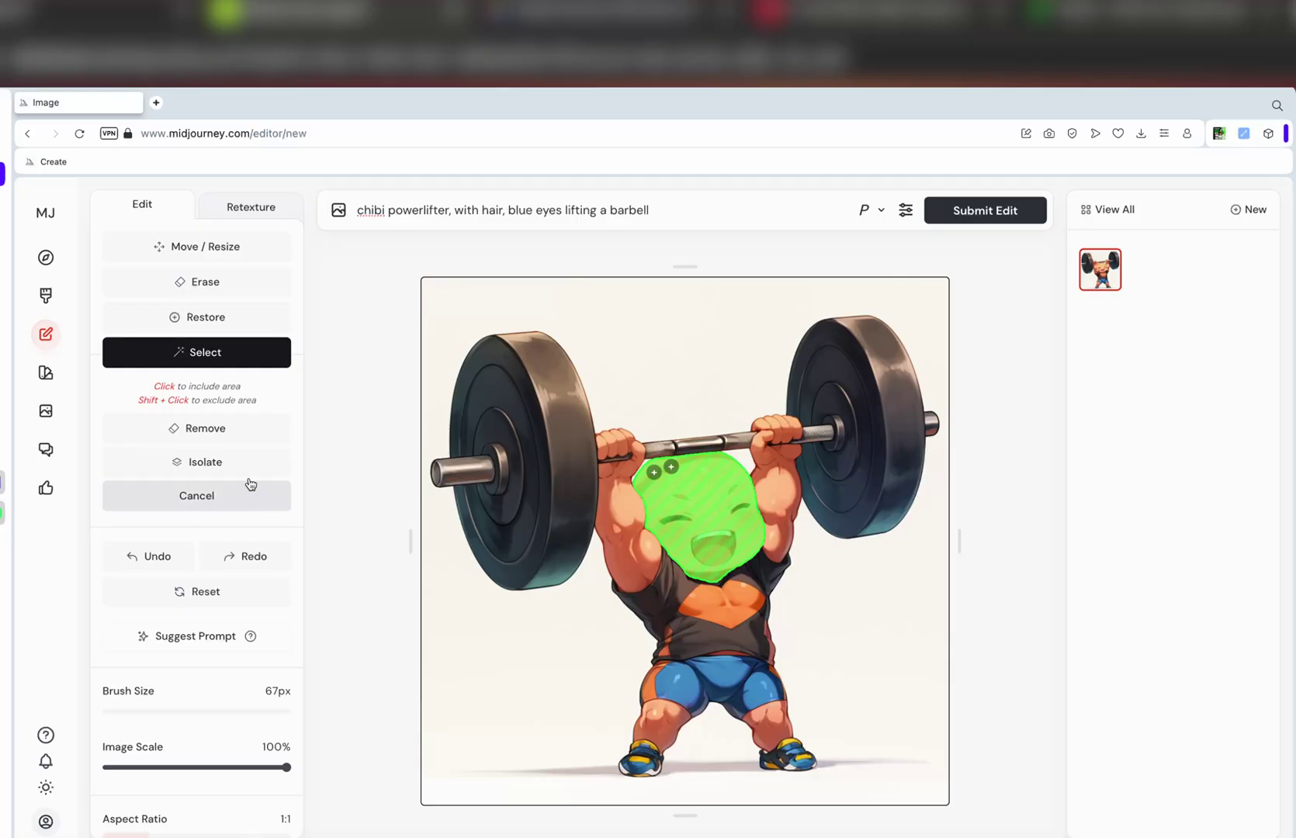
# Step: Remove the selected head area from the powerlifter image
pyautogui.click(216, 431)
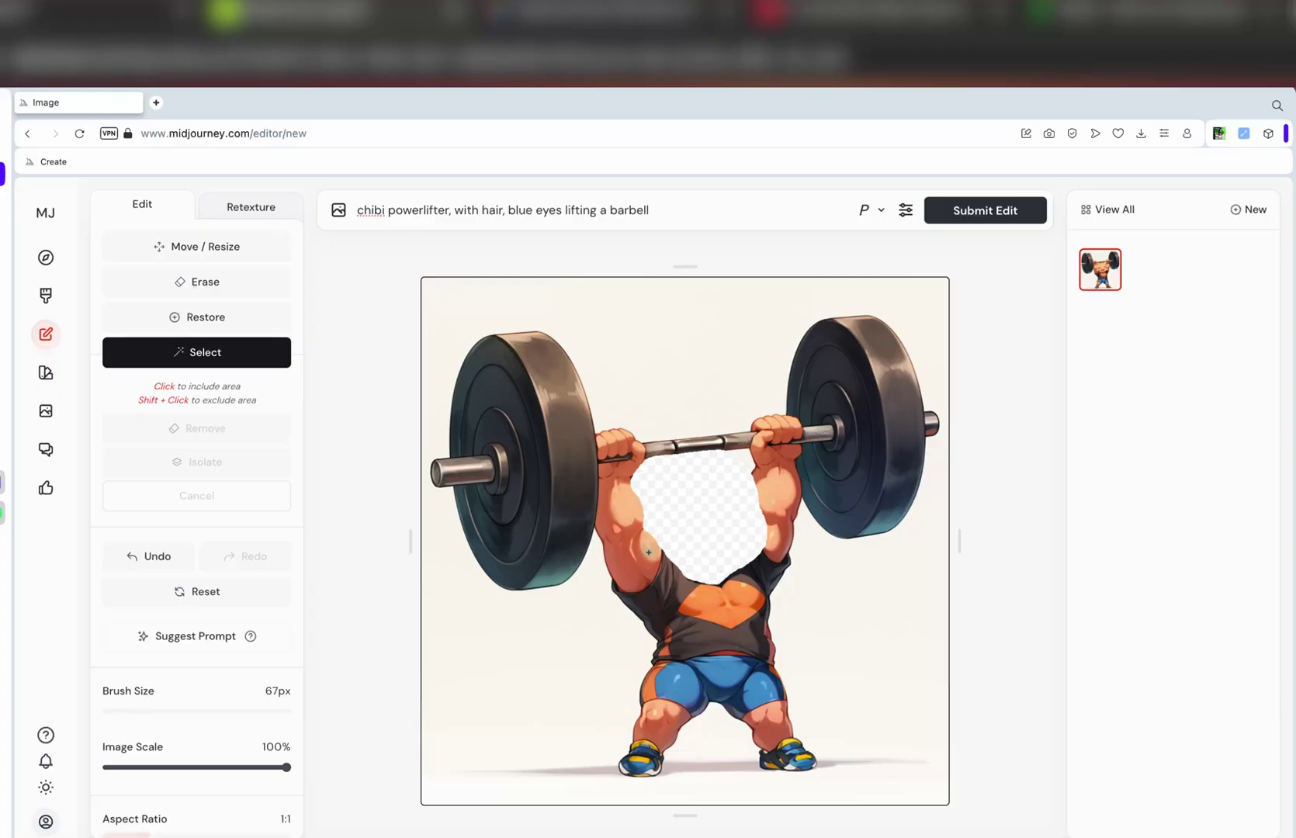
# Step: Submit the edit to generate new heads for the powerlifter, check the Create gallery and return to the editor
pyautogui.click(972, 217)
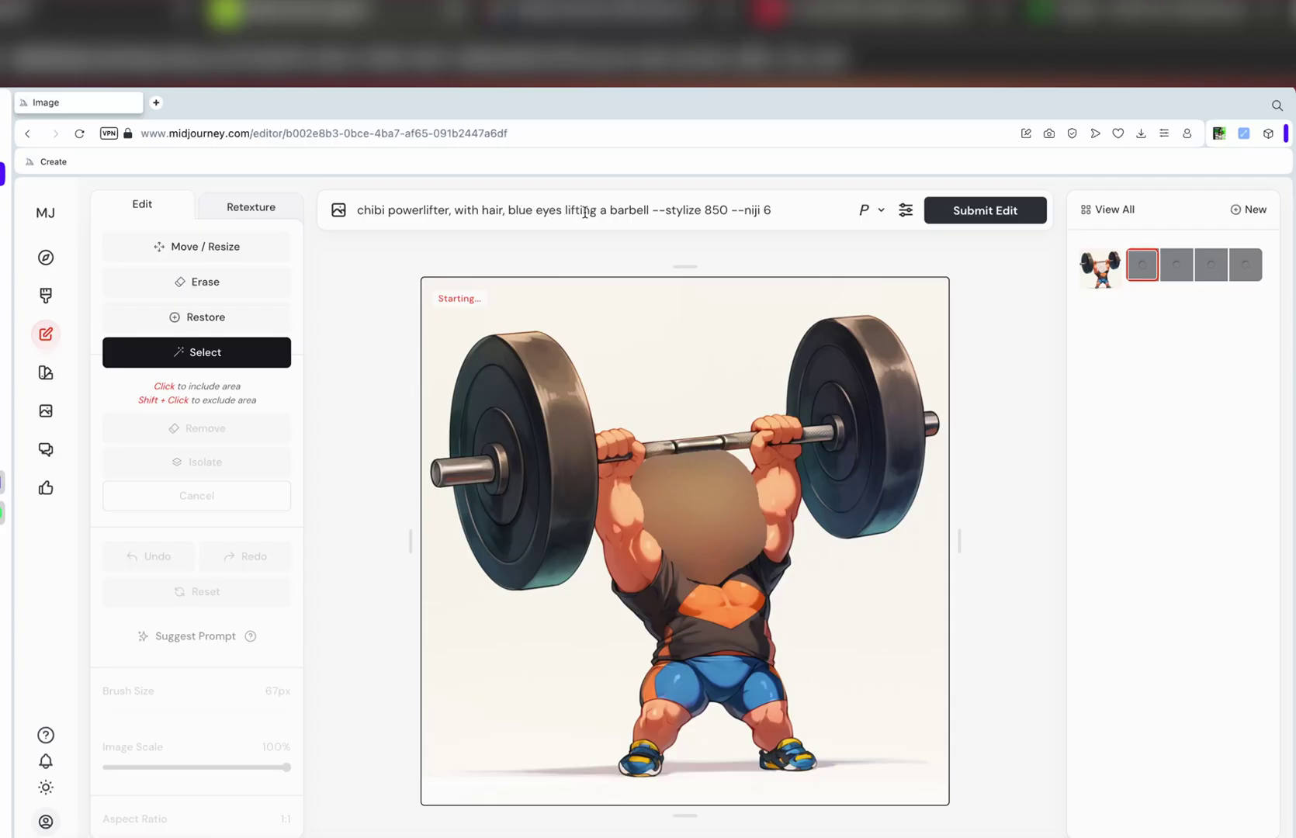
pyautogui.moveTo(564, 209); pyautogui.dragTo(646, 208)
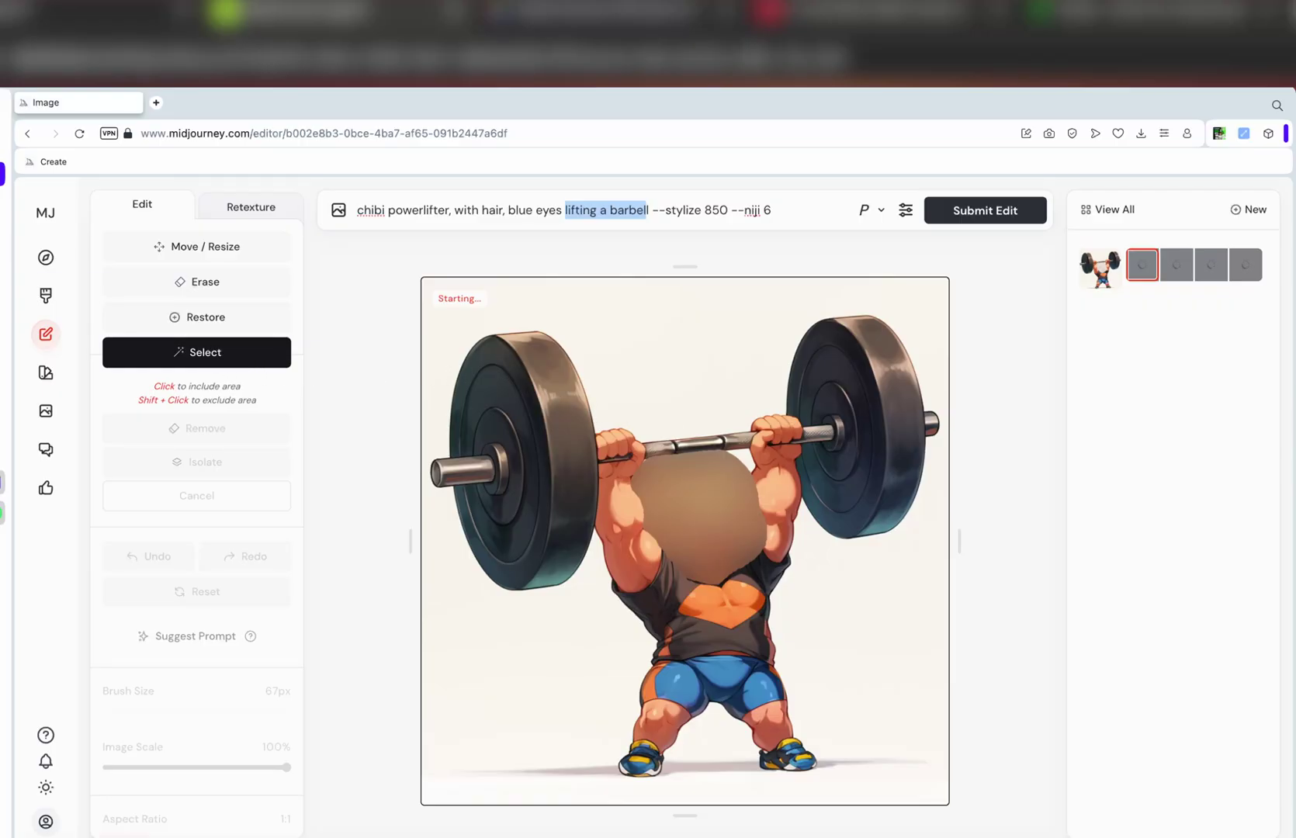
pyautogui.click(46, 295)
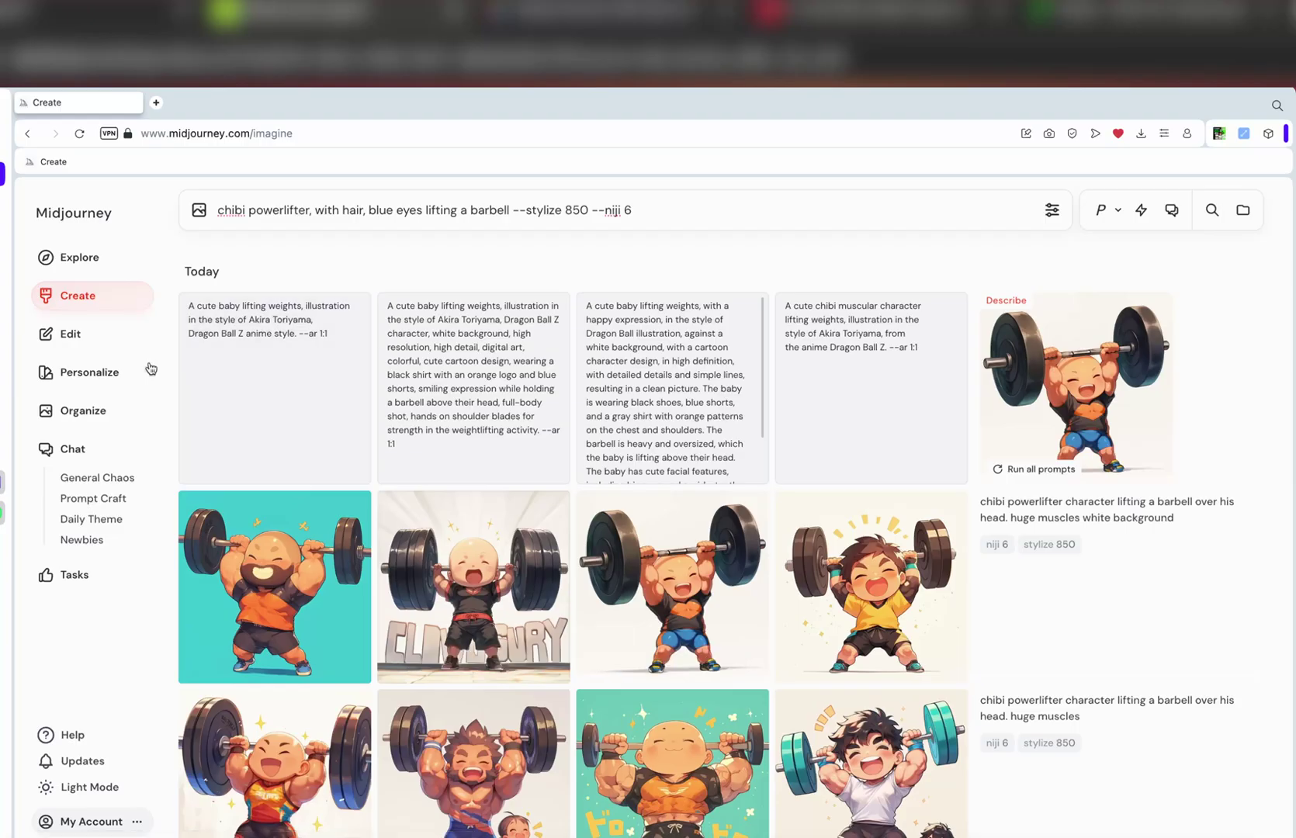
pyautogui.click(94, 342)
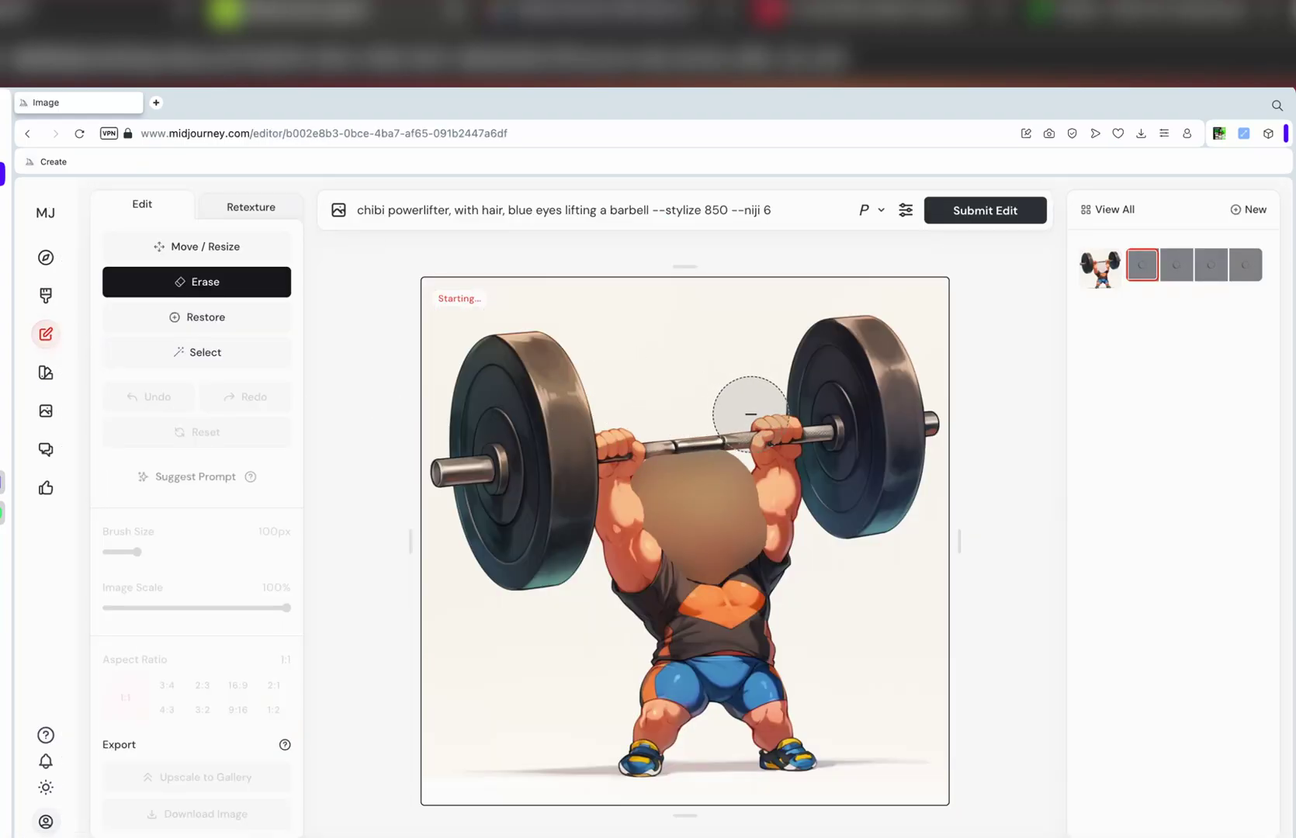
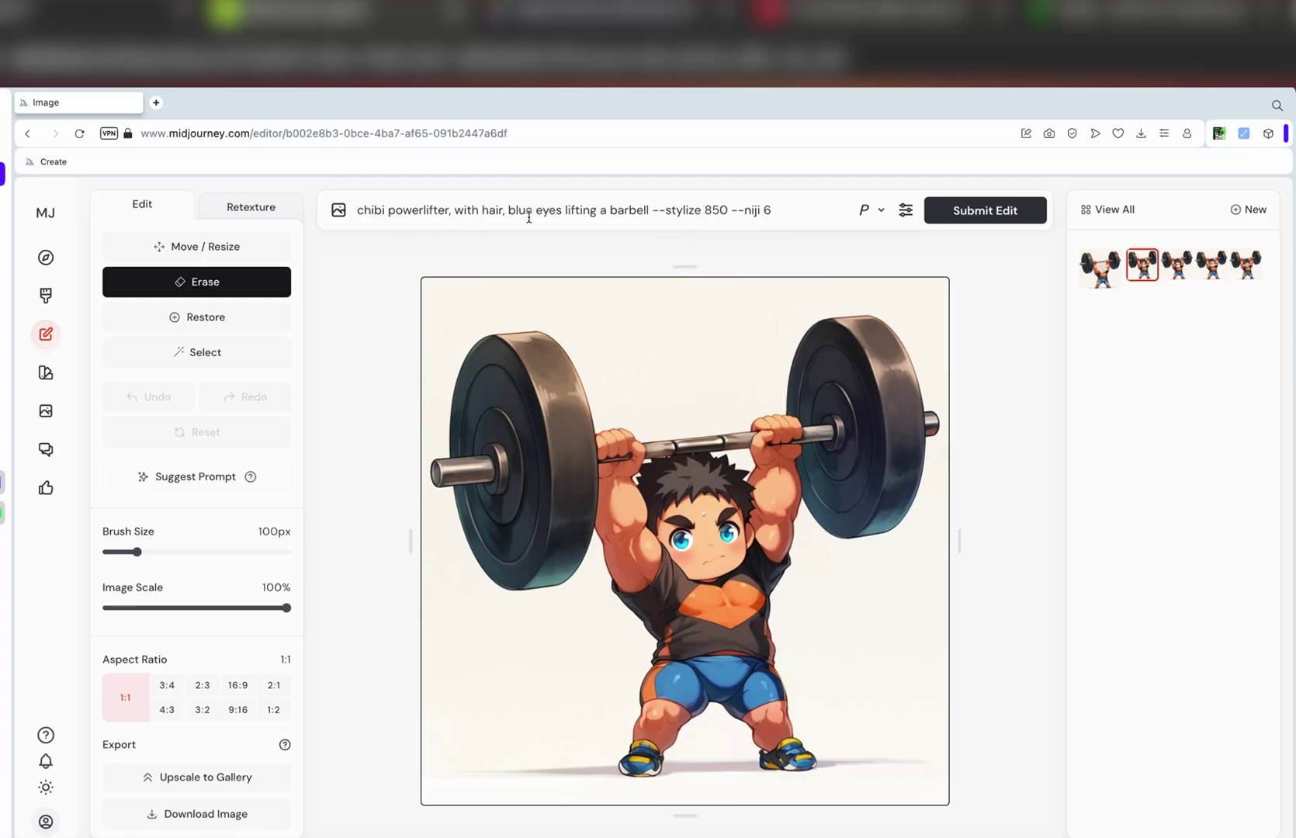
# Step: Review the hair and blue eyes wording of the prompt, then check the Create gallery and return to the editor
pyautogui.moveTo(458, 210); pyautogui.dragTo(509, 210)
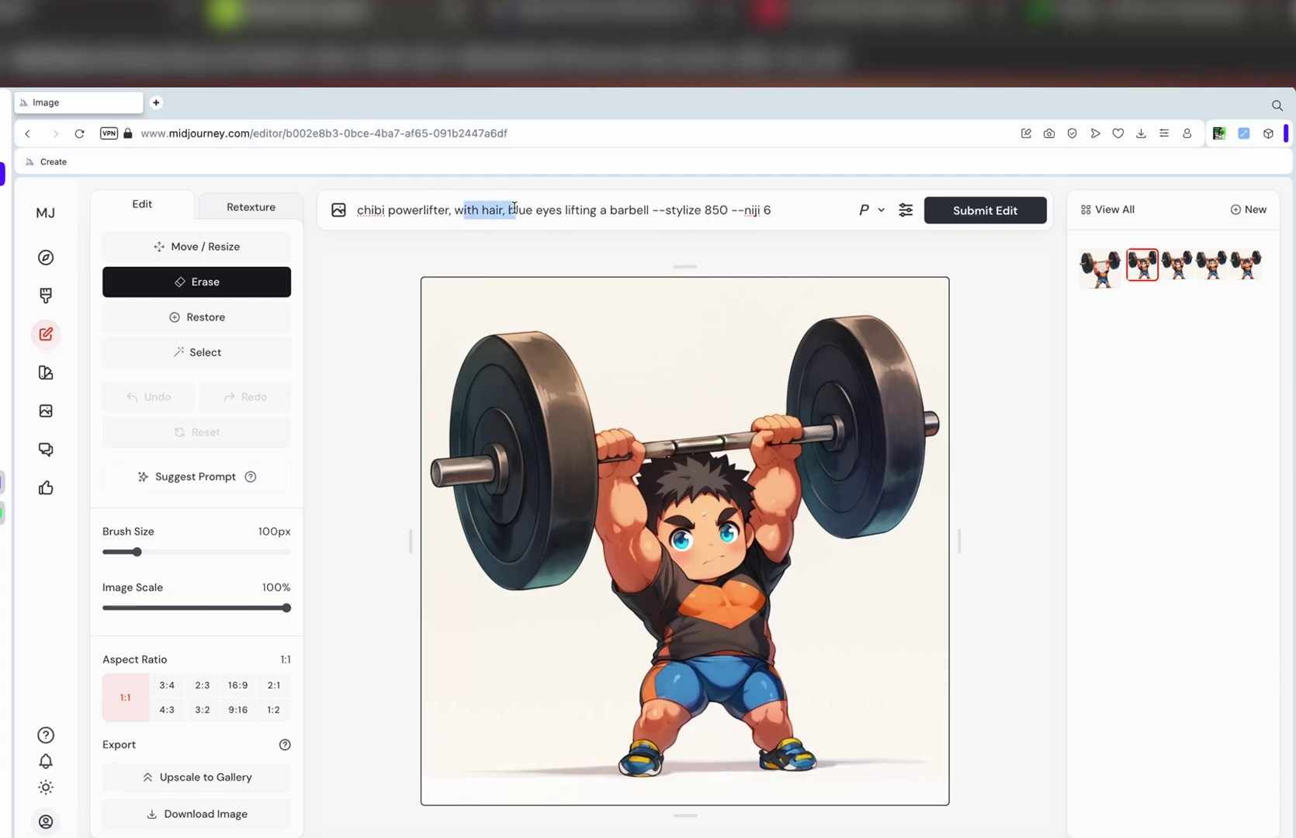
pyautogui.doubleClick(548, 210)
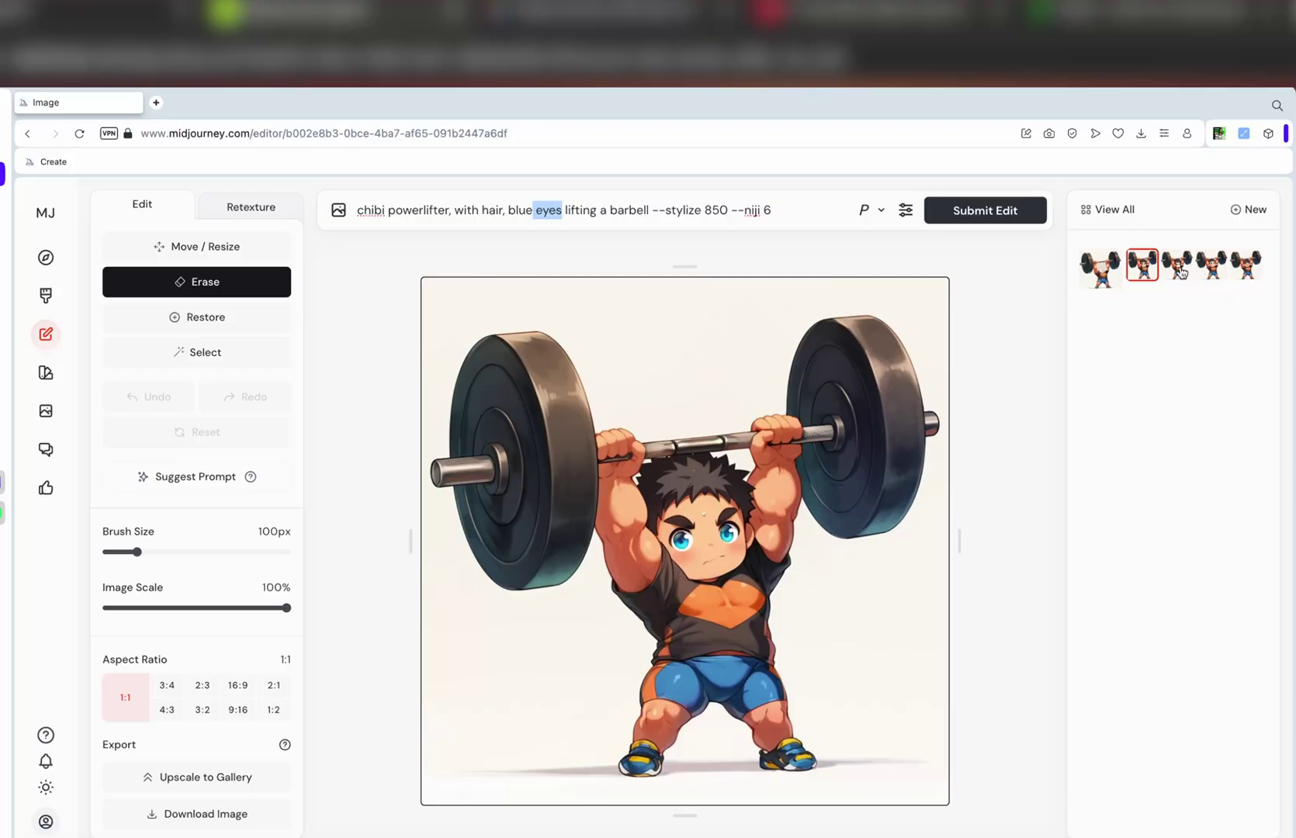
pyautogui.click(45, 295)
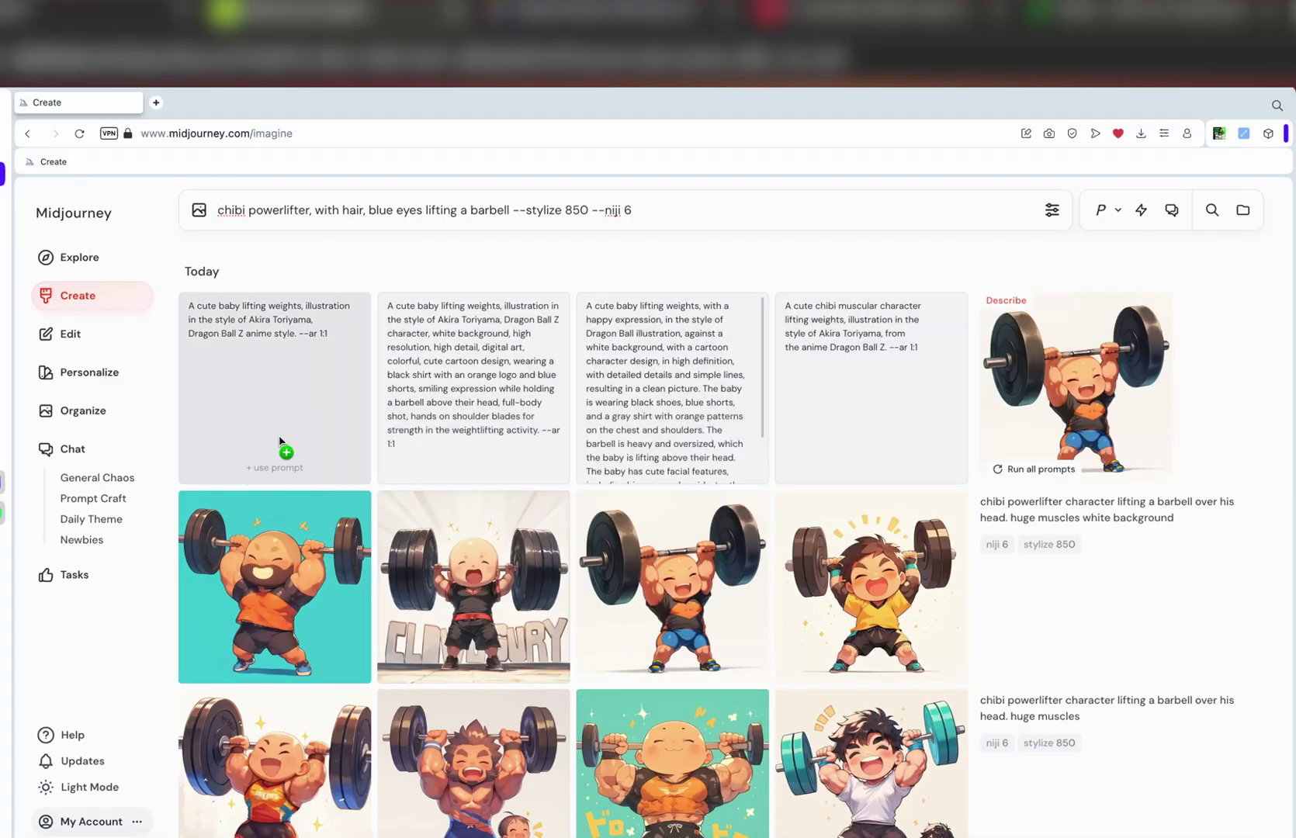
pyautogui.click(69, 334)
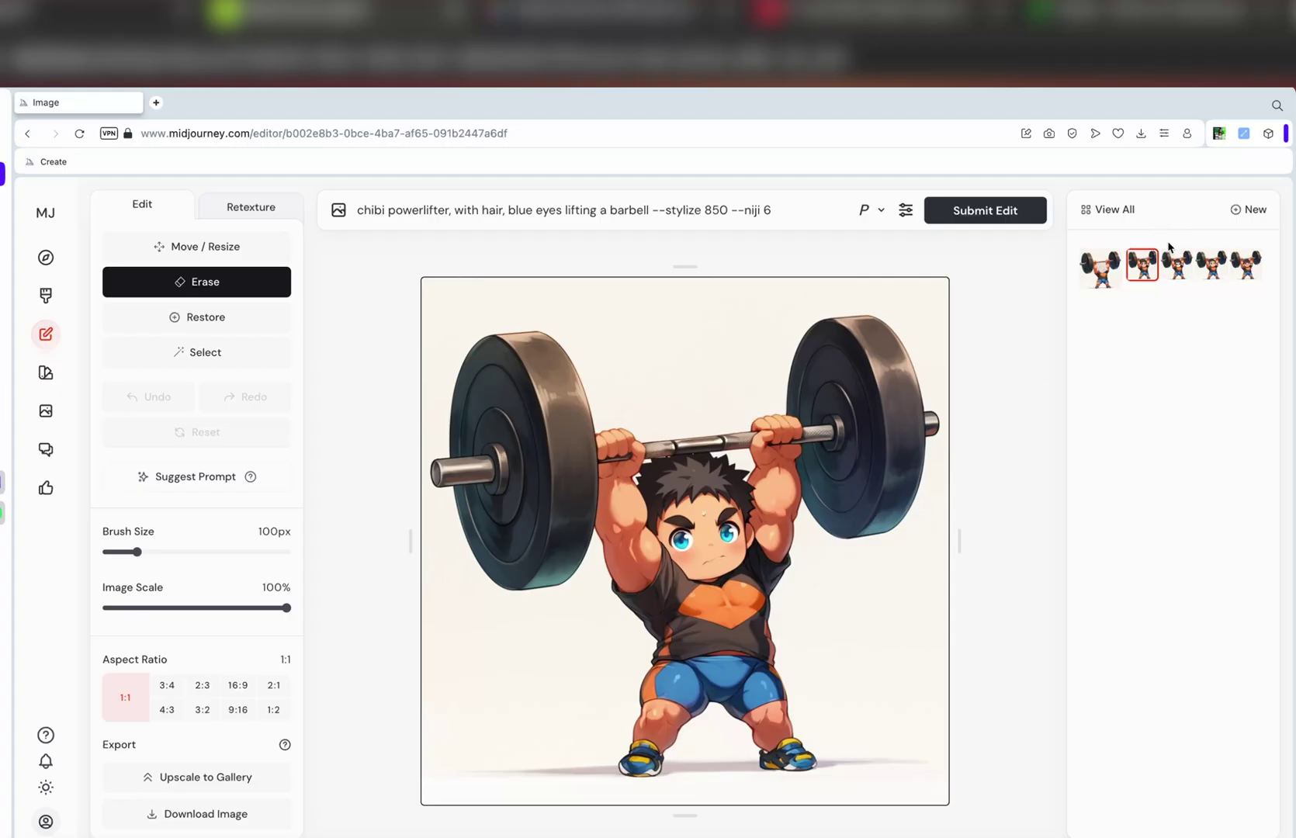
# Step: View the four generated variations of the edit to compare the powerlifter's new heads
pyautogui.click(1177, 268)
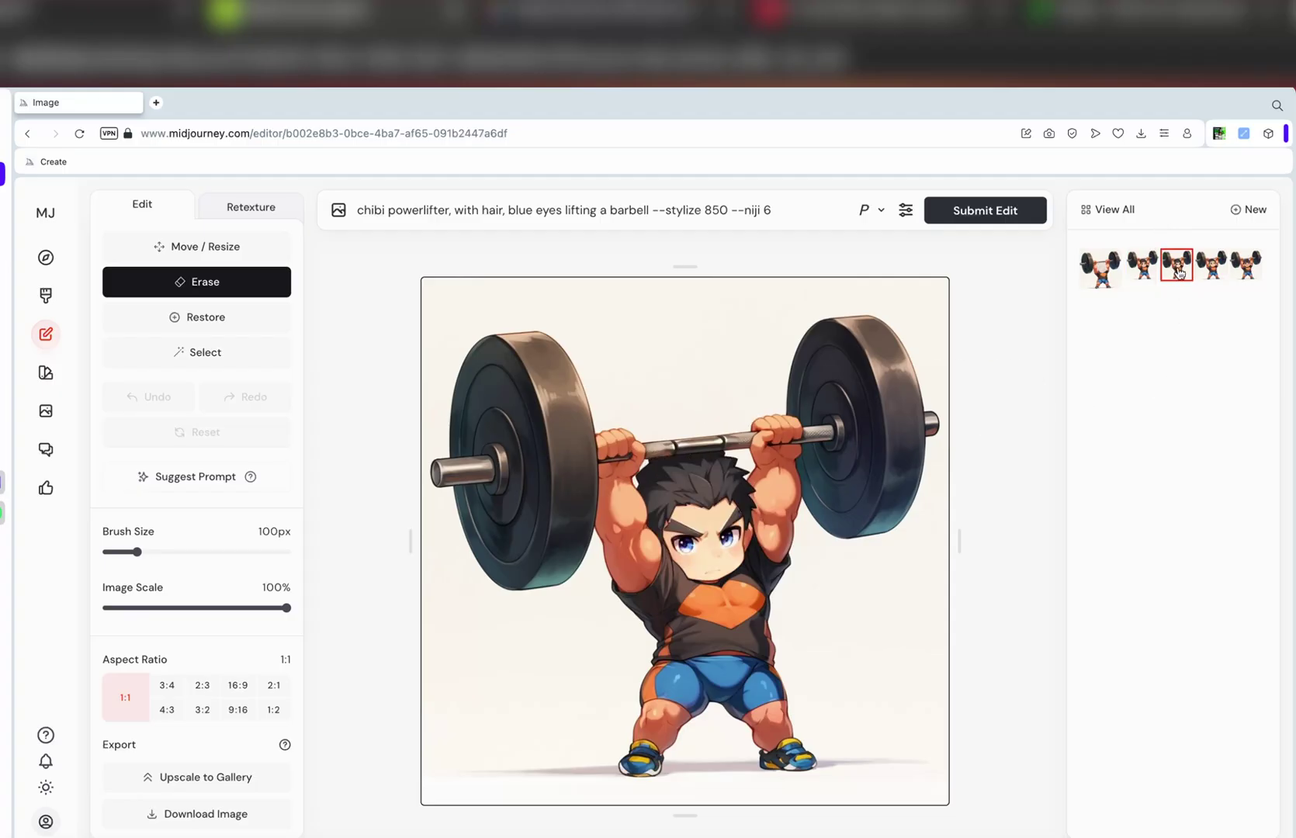
pyautogui.click(1148, 273)
pyautogui.click(1217, 278)
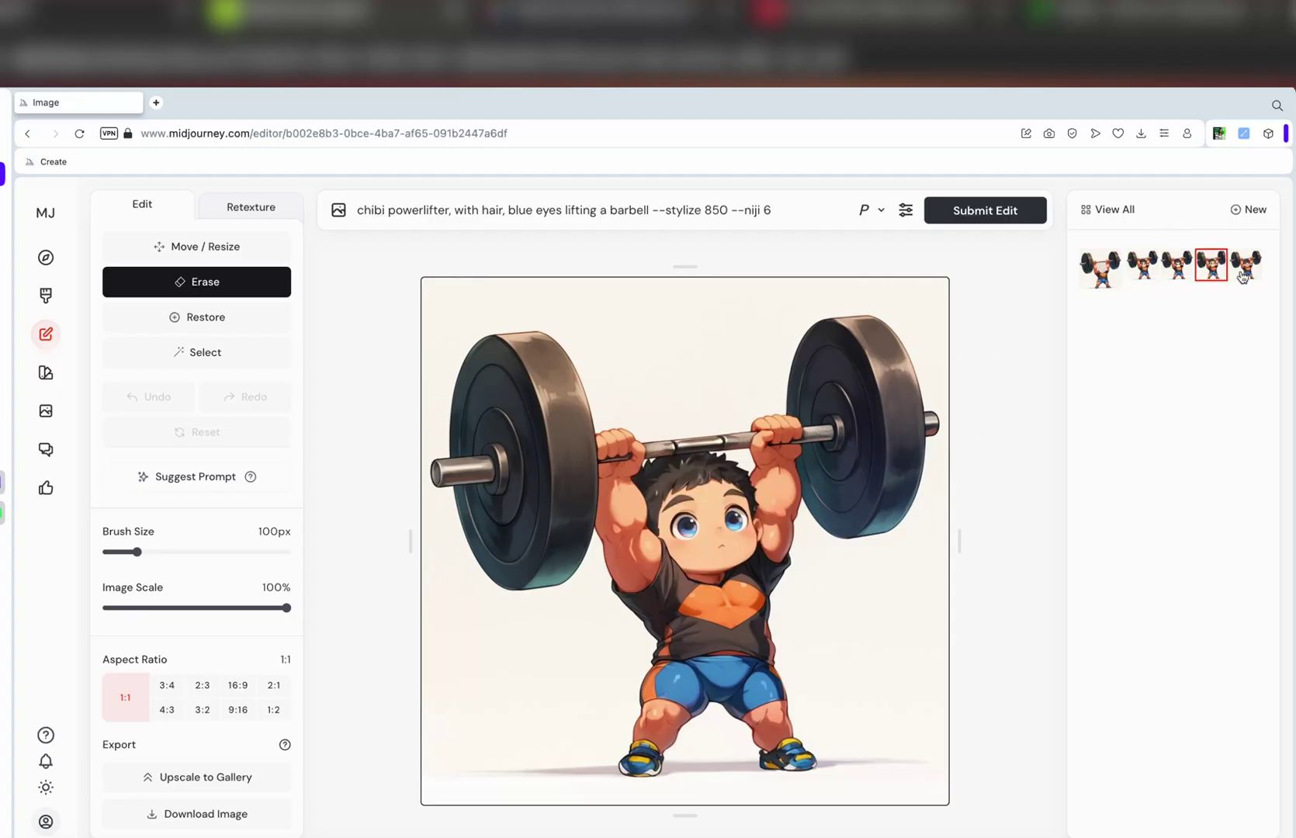
pyautogui.click(1250, 270)
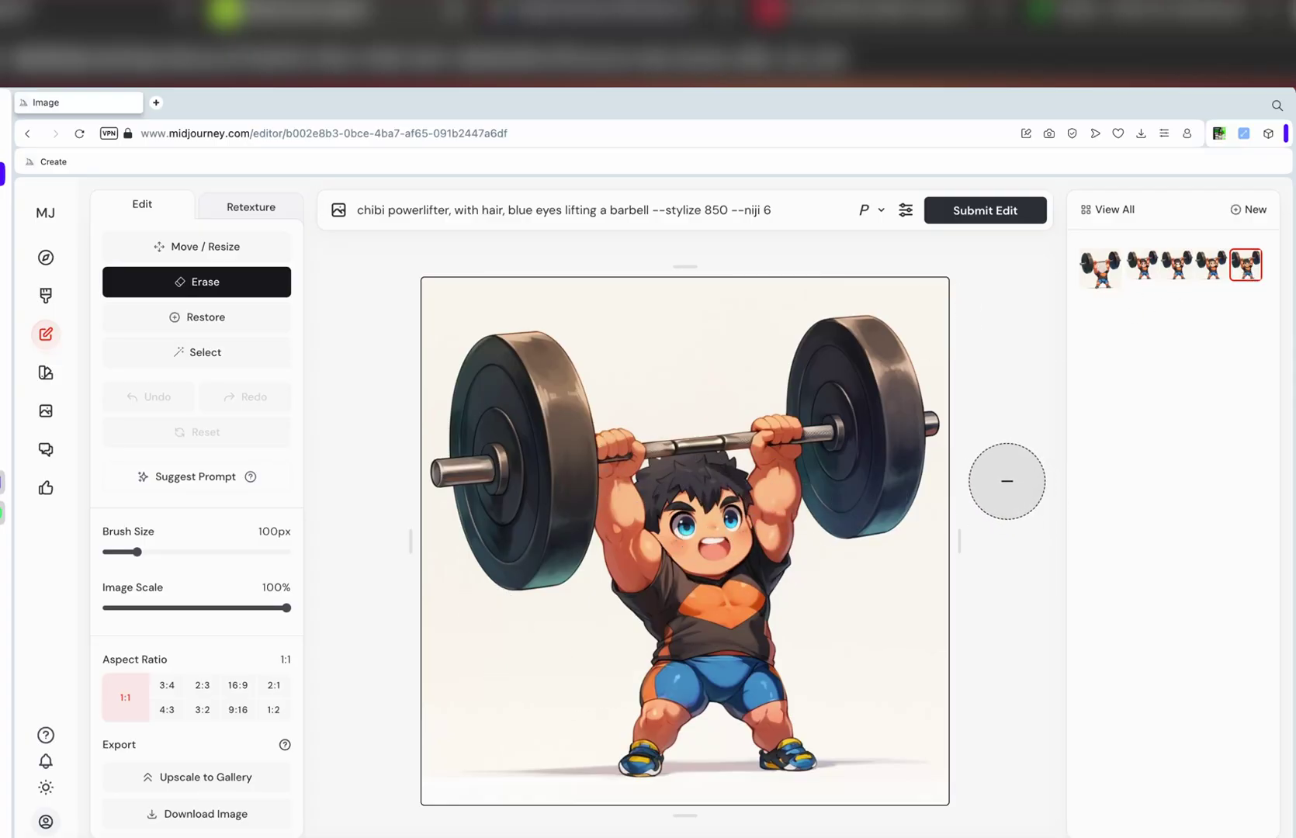
# Step: Go through the variations again from the first one, examining each face, and end on the fourth with the open-mouthed smile
pyautogui.click(1145, 273)
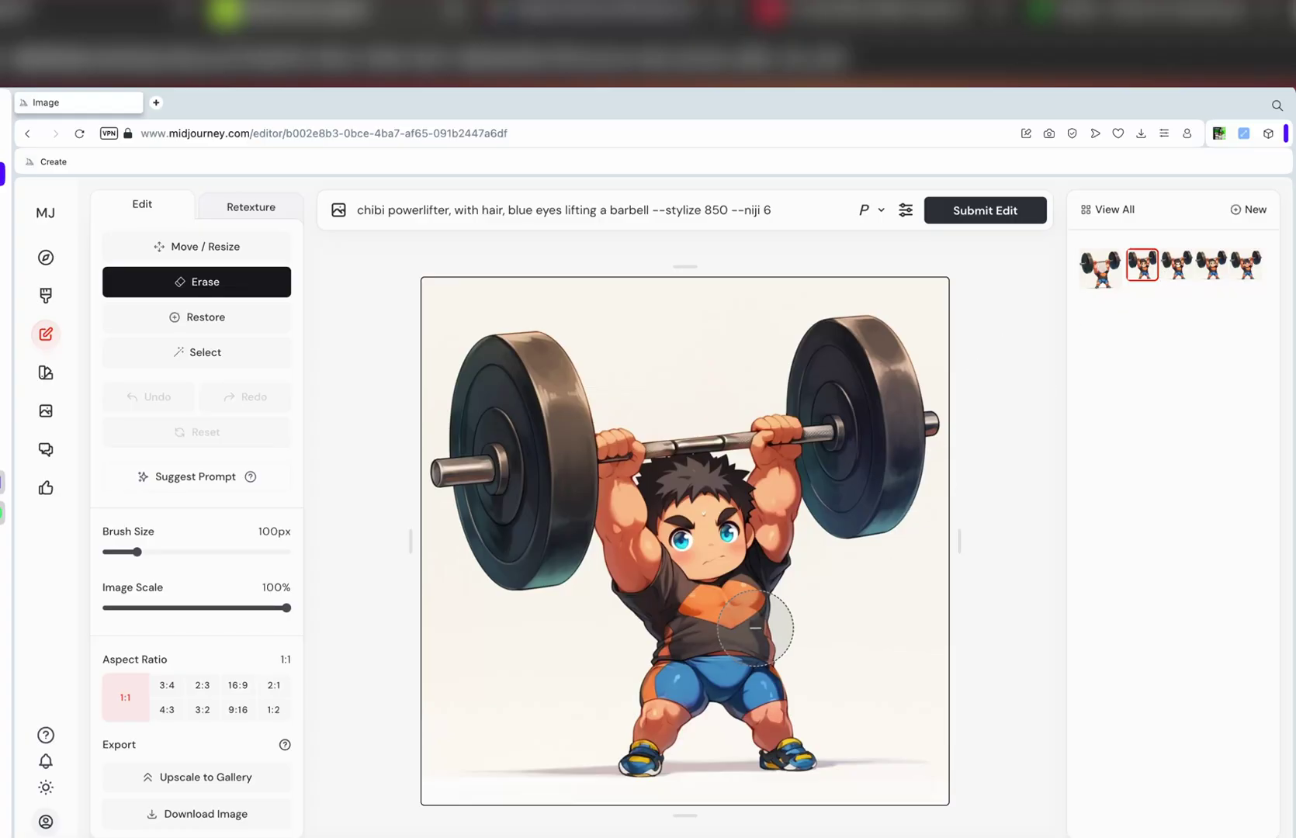
pyautogui.scroll(-1, 715, 553)
pyautogui.scroll(5, 715, 553)
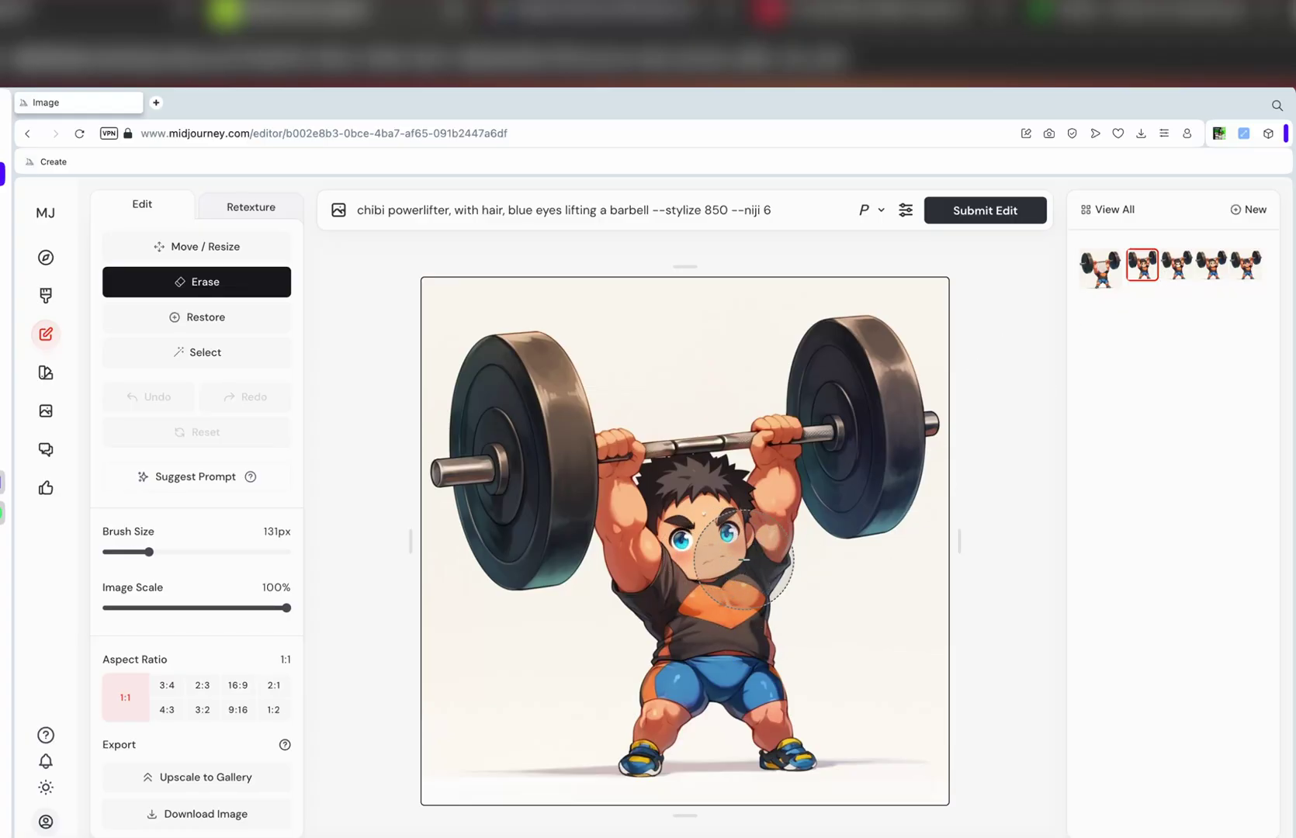
pyautogui.scroll(-2, 760, 552)
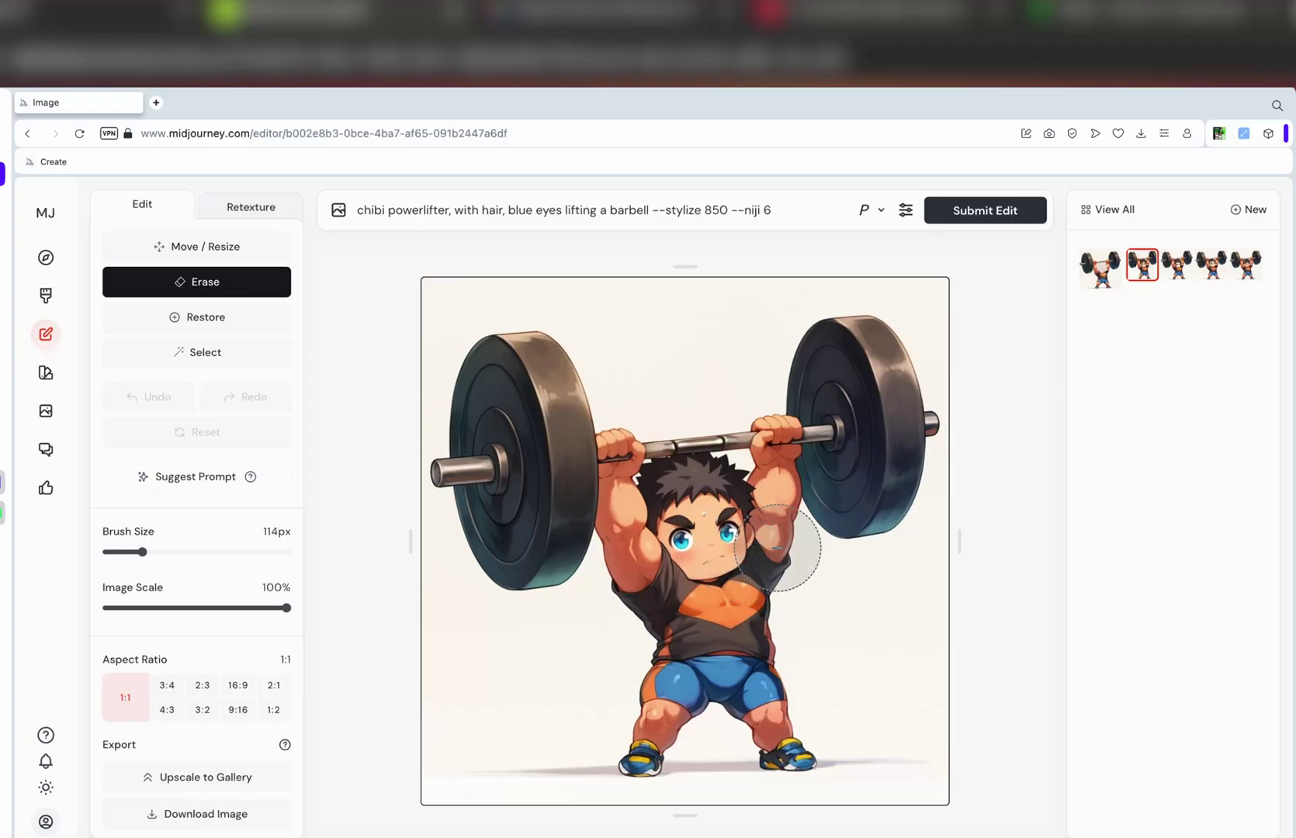
pyautogui.click(1173, 269)
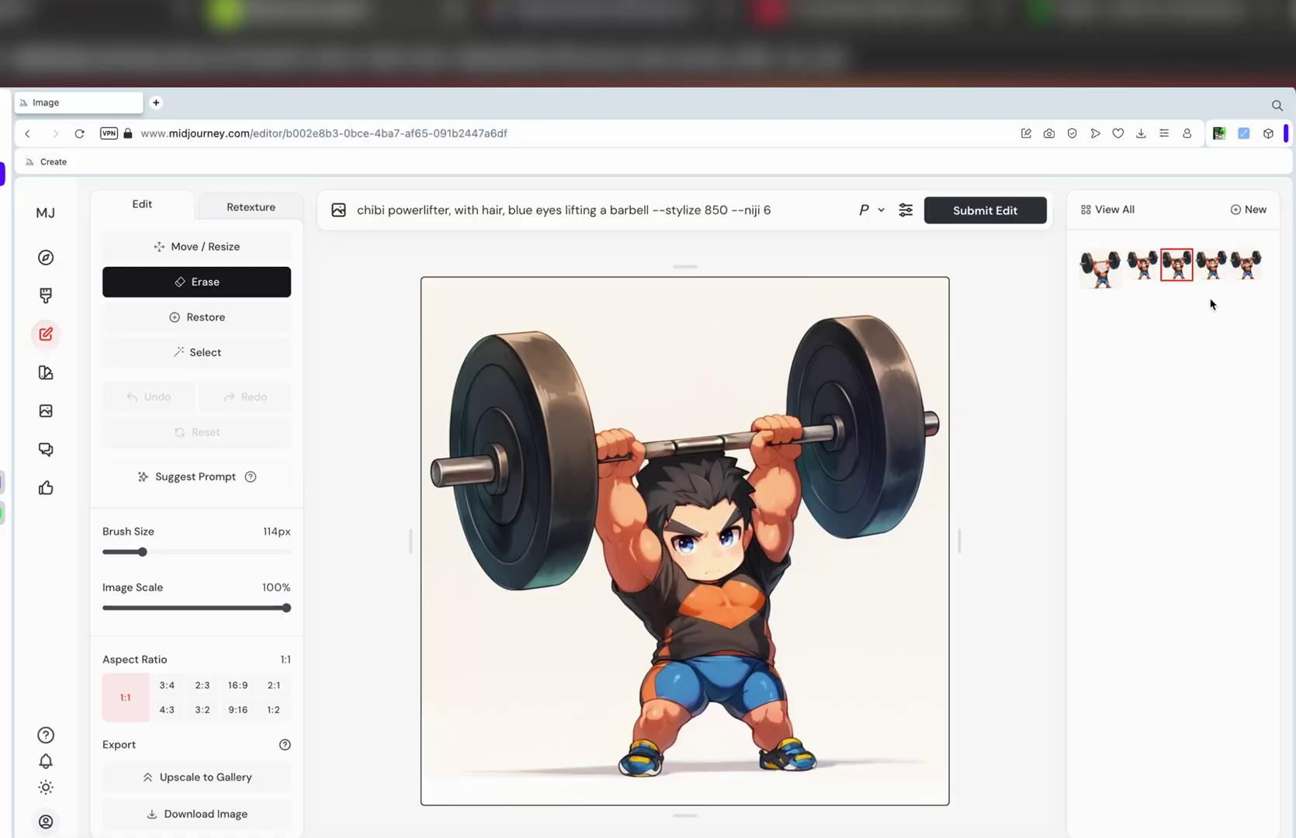
pyautogui.click(1205, 278)
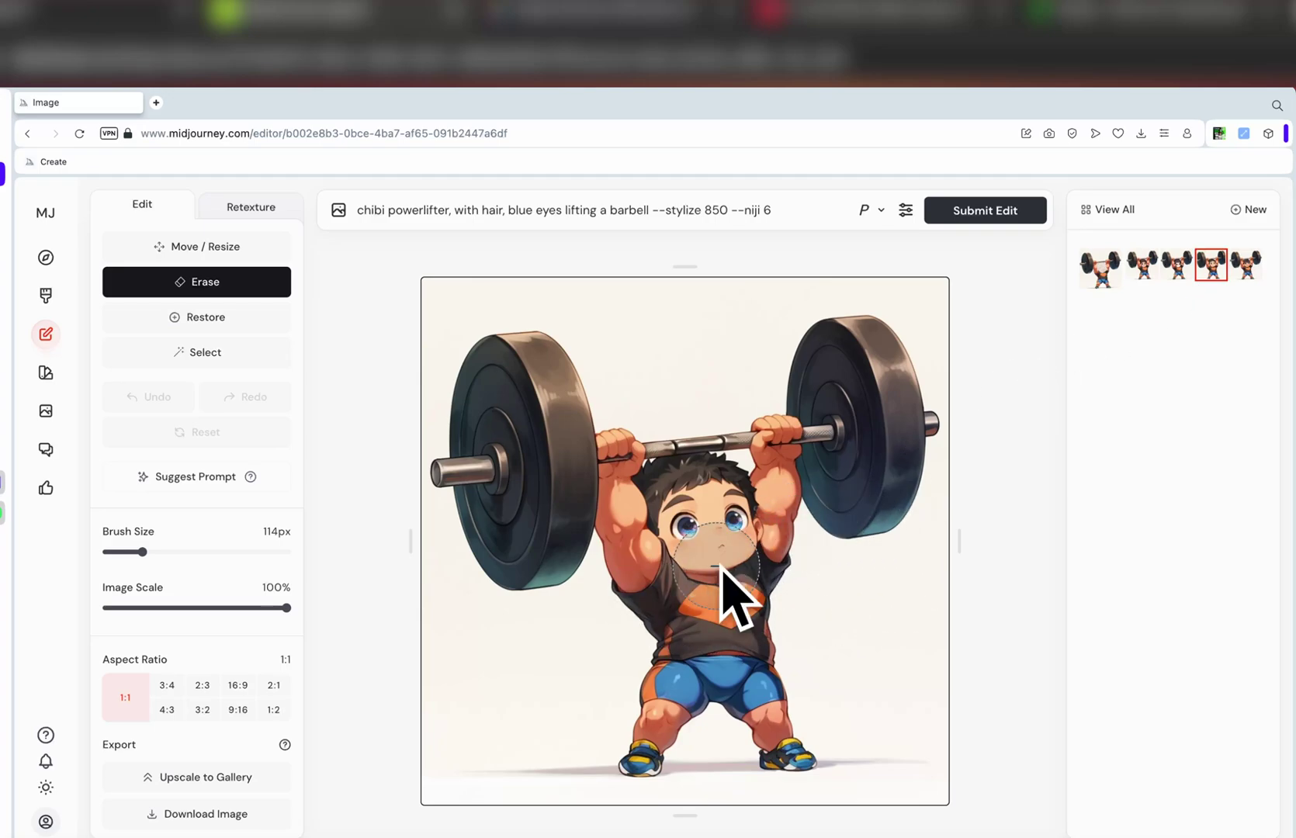
pyautogui.moveTo(738, 593)
pyautogui.mouseDown()
pyautogui.moveTo(692, 520)
pyautogui.moveTo(648, 539)
pyautogui.moveTo(714, 504)
pyautogui.mouseUp()
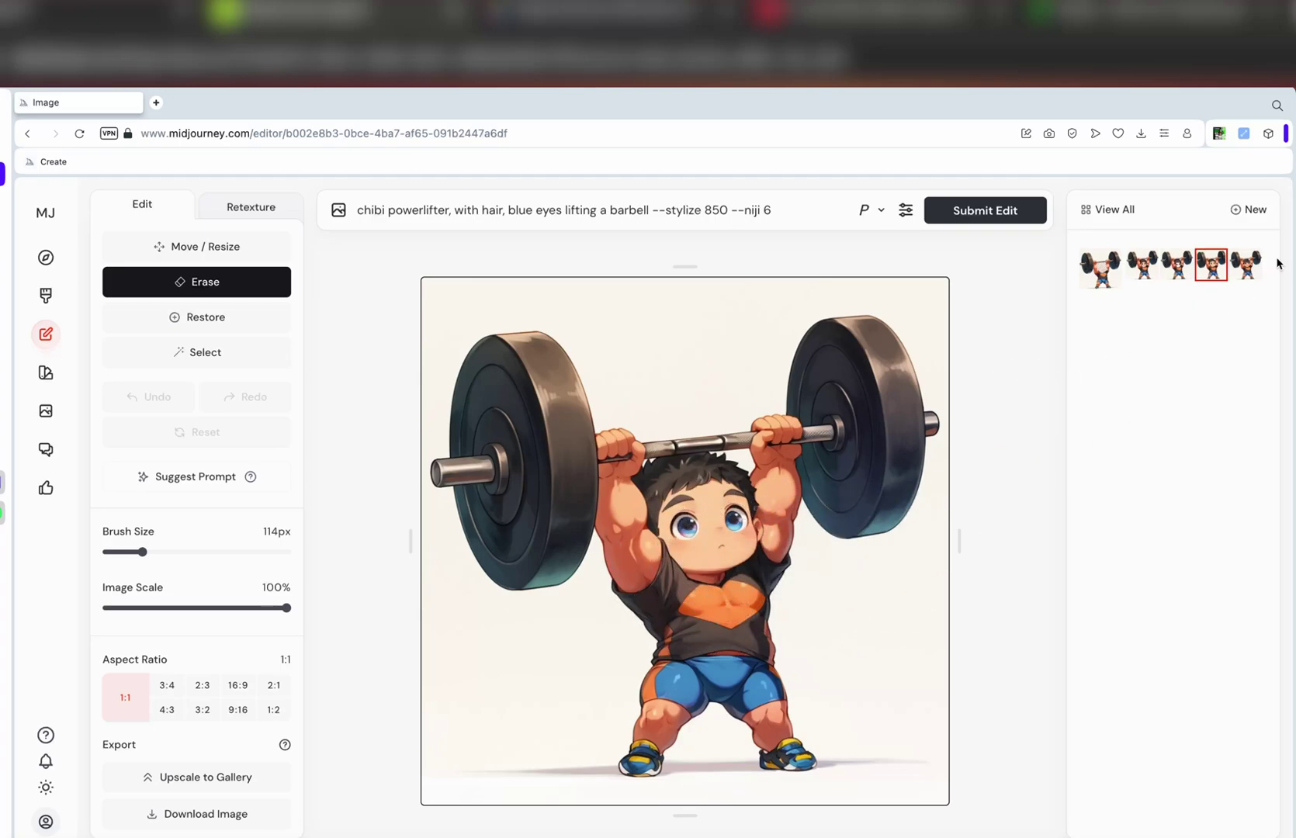
pyautogui.click(1246, 266)
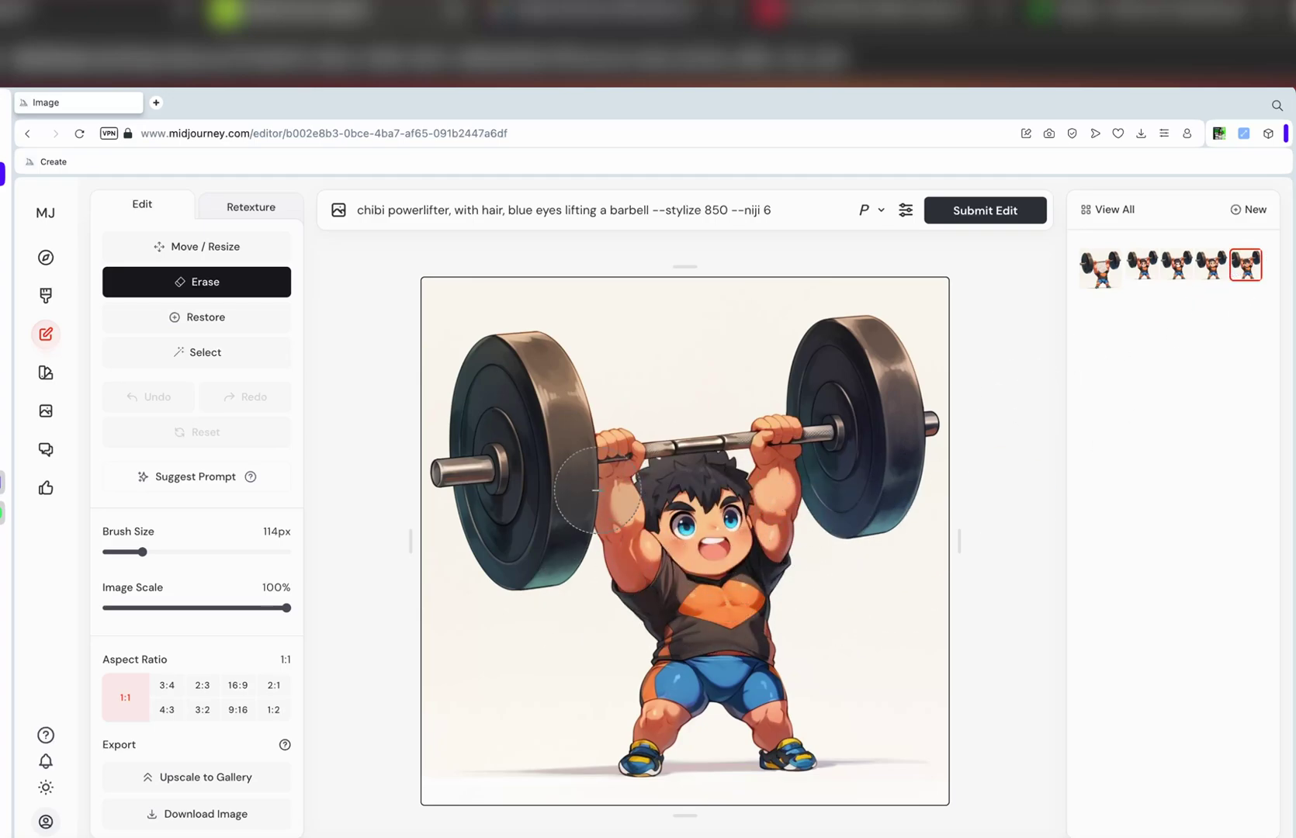